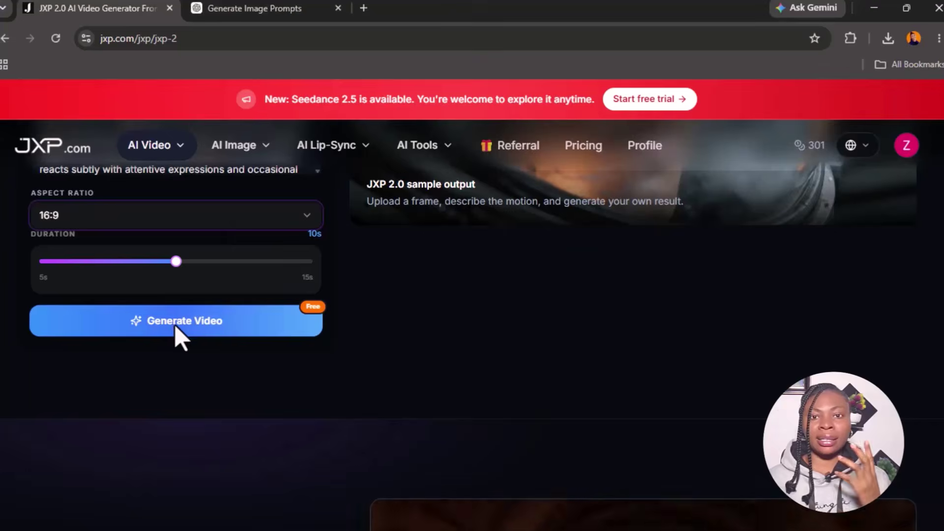
Step: Play the generated conference speaker video in full screen
scroll(193, 331, "up", 10)
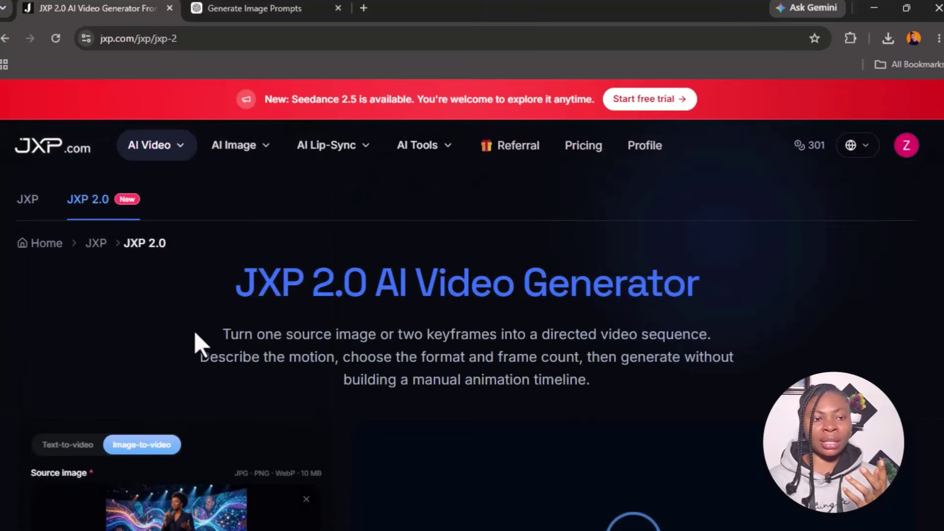
scroll(264, 338, "down", 2)
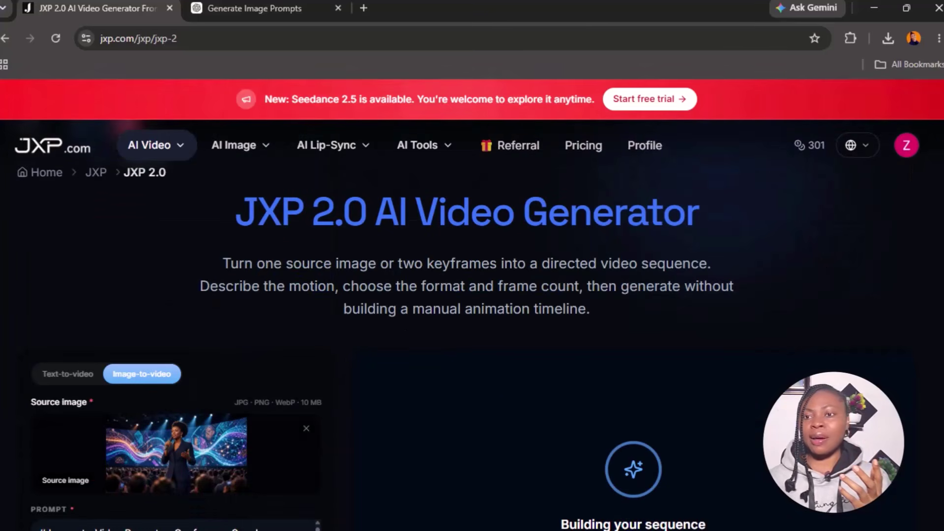
scroll(374, 325, "down", 6)
scroll(373, 325, "up", 2)
scroll(190, 406, "down", 3)
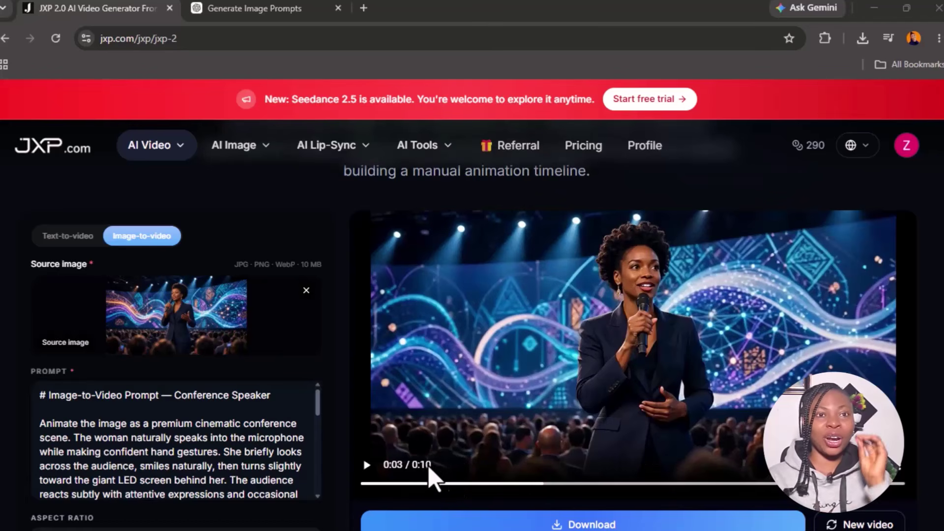
key("f")
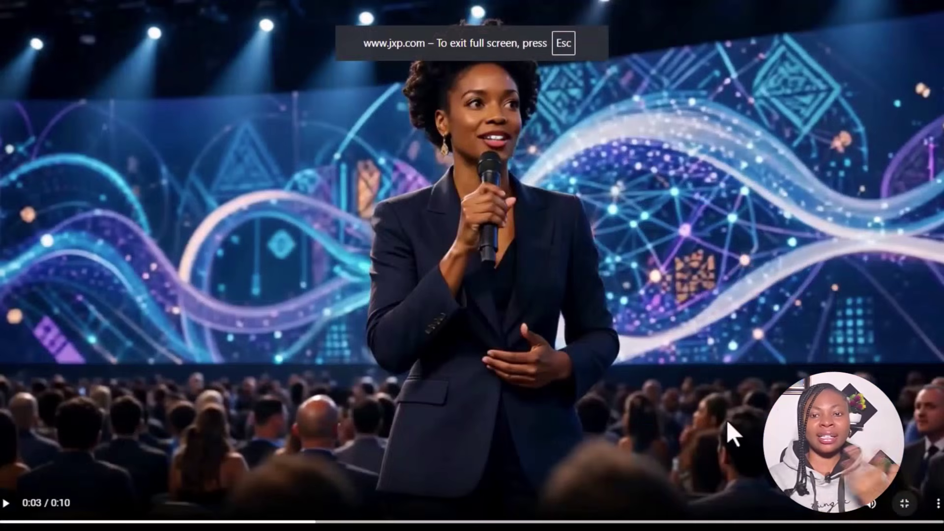
left_click(6, 503)
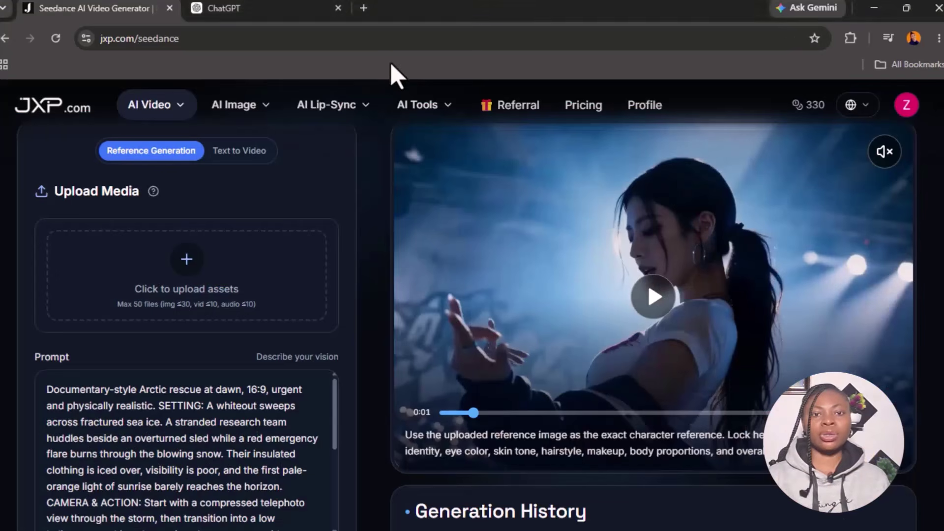
Step: Look through the AI video models and the AI image models offered on the site
mouse_move(156, 104)
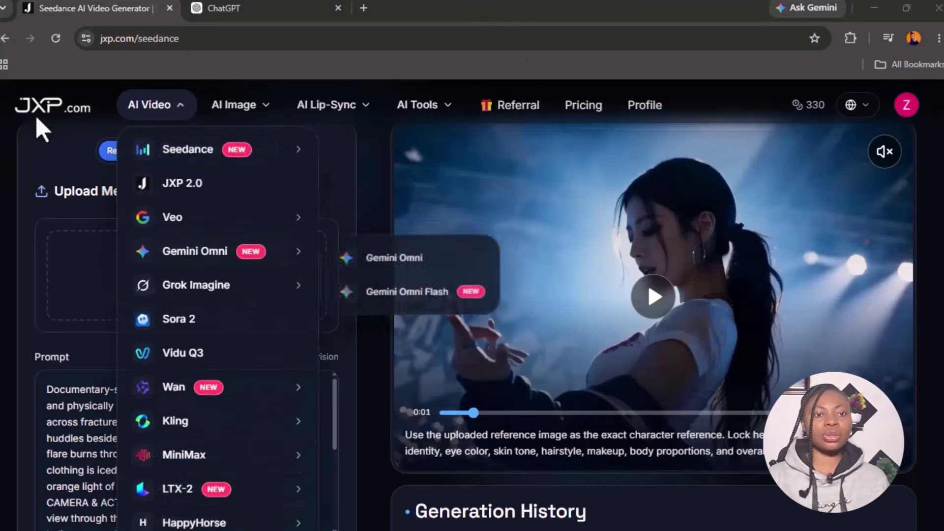
mouse_move(188, 150)
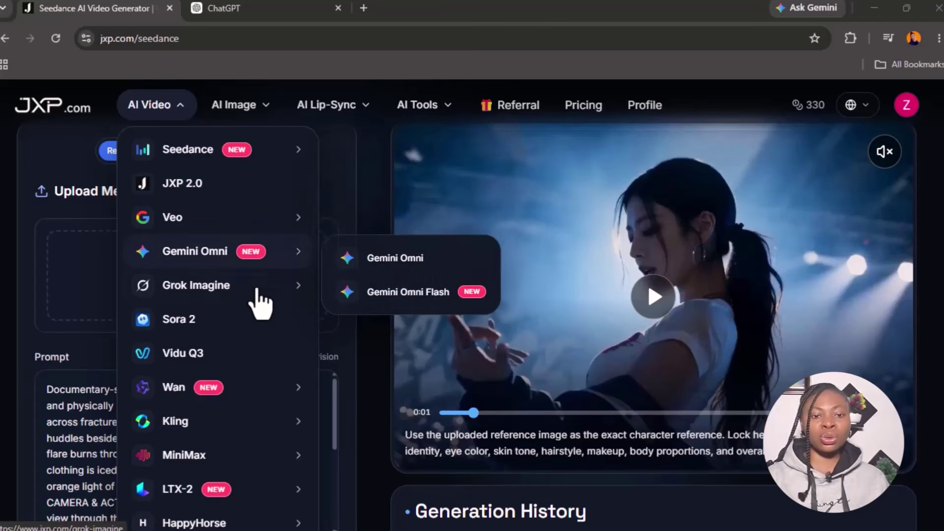
scroll(211, 386, "up", 5)
mouse_move(233, 525)
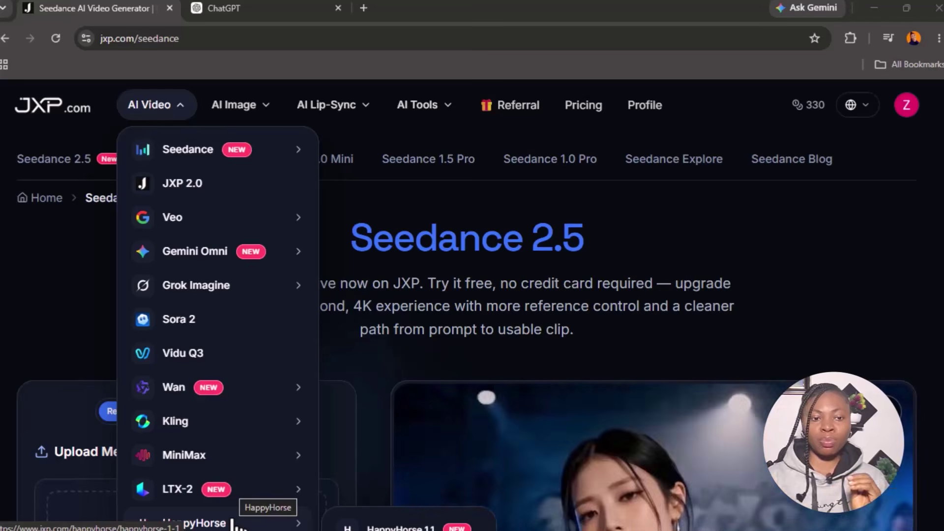
mouse_move(179, 450)
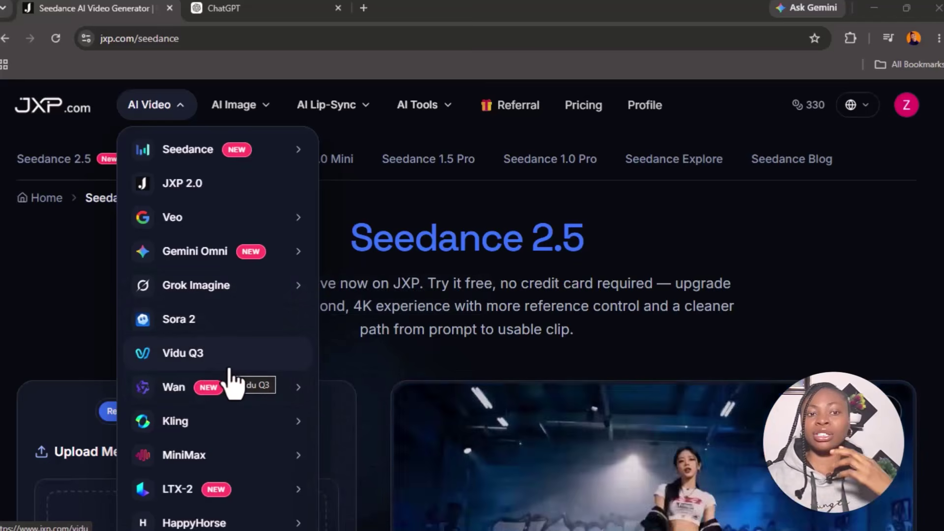
mouse_move(246, 251)
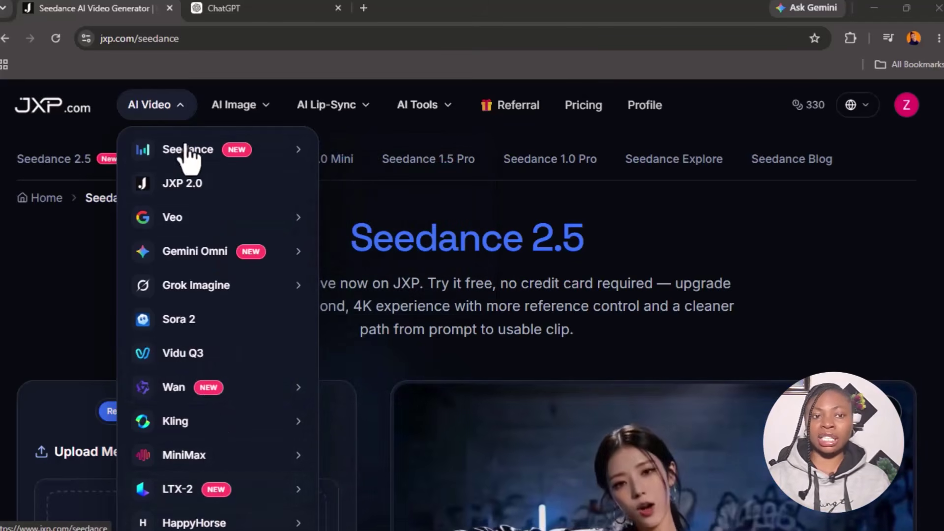
mouse_move(206, 465)
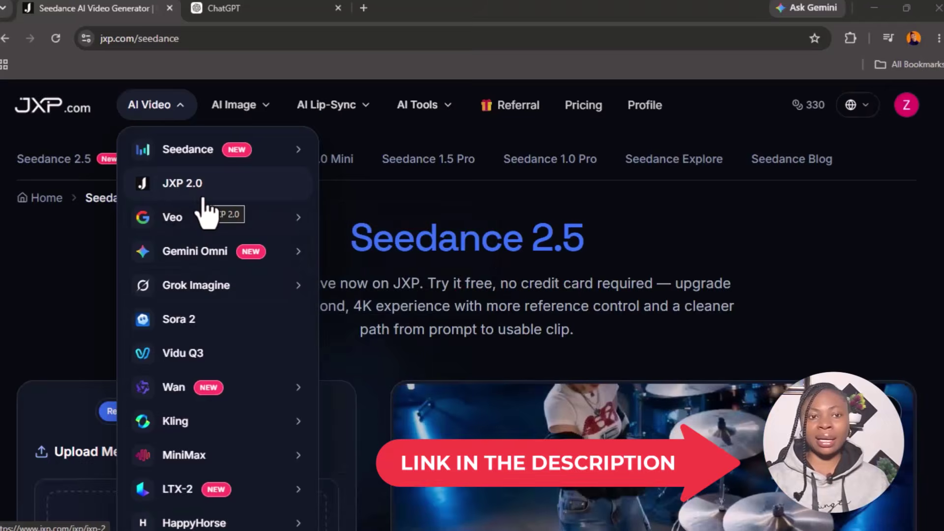
left_click(256, 112)
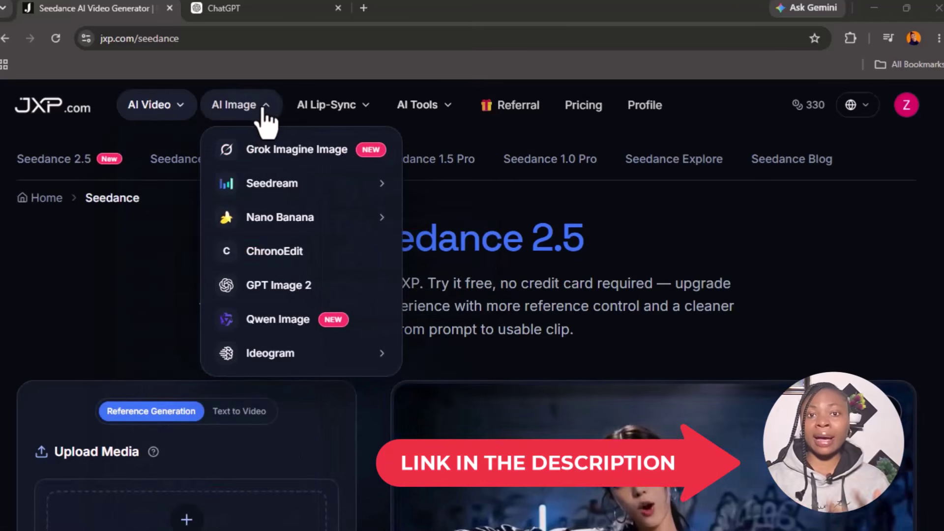
mouse_move(289, 344)
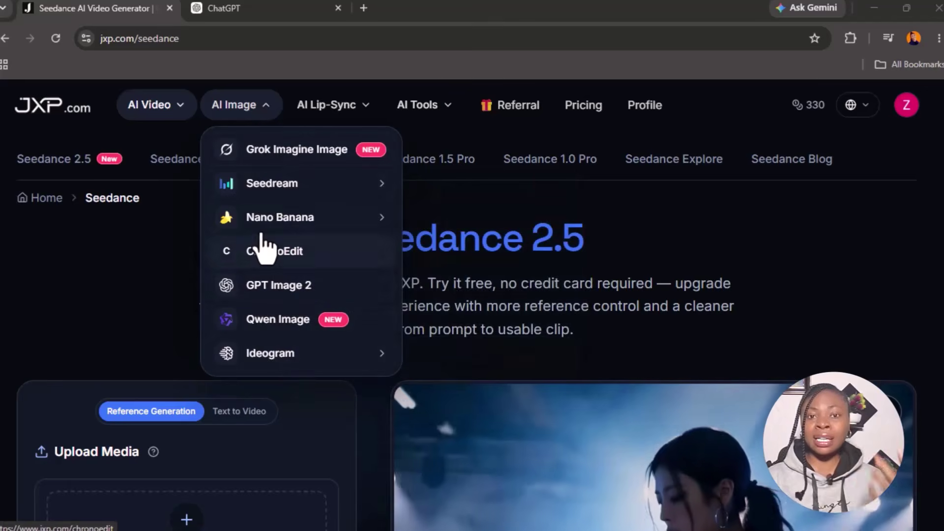
Step: Open the Grok Image 2.0 AI image generator from the Grok Imagine Image models
mouse_move(226, 110)
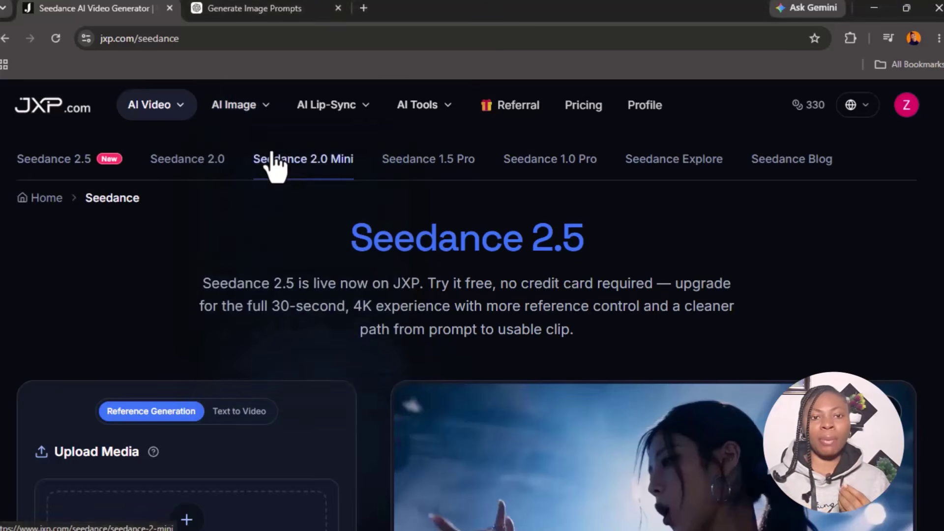
left_click(265, 152)
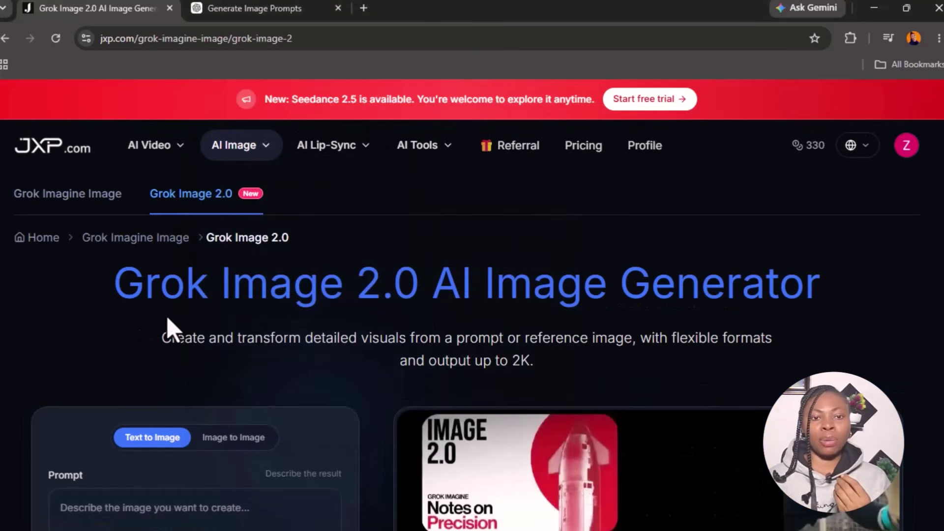
left_click_drag(110, 286, 841, 318)
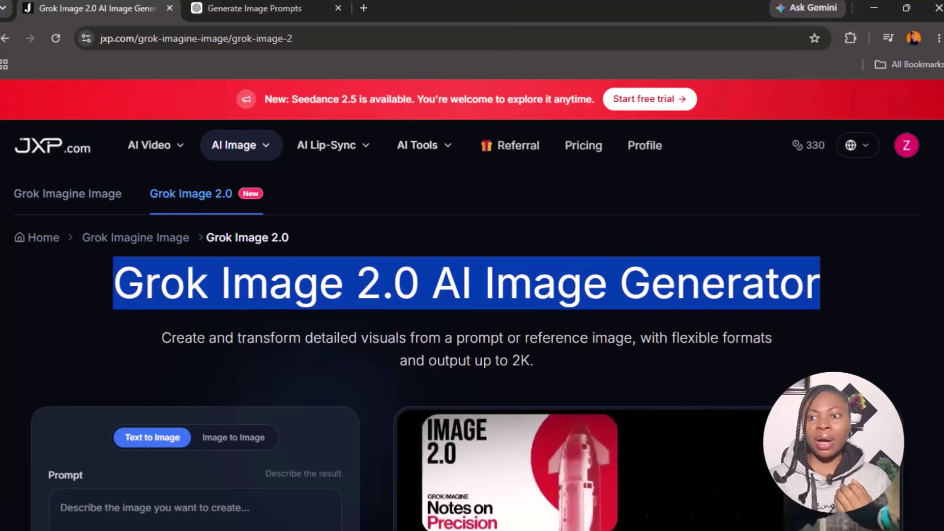
Step: Paste the copied image prompt ending in "16:9 widescreen composition, no text, no watermark, no logo." into the text-to-image prompt
scroll(467, 324, "down", 4)
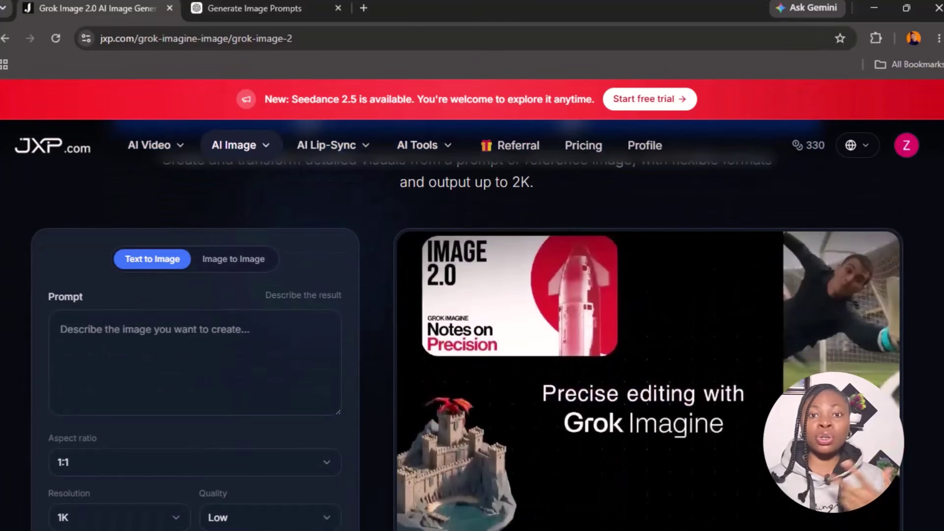
scroll(467, 324, "down", 2)
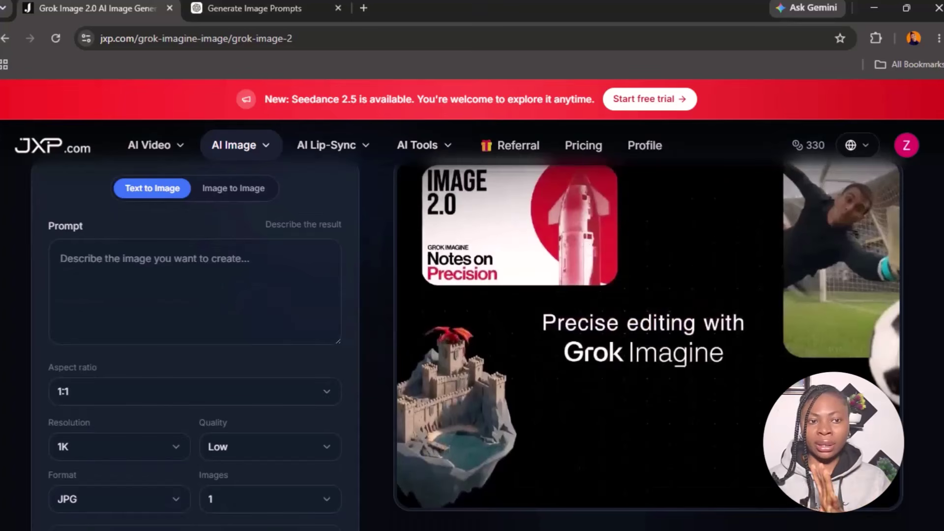
scroll(466, 325, "up", 1)
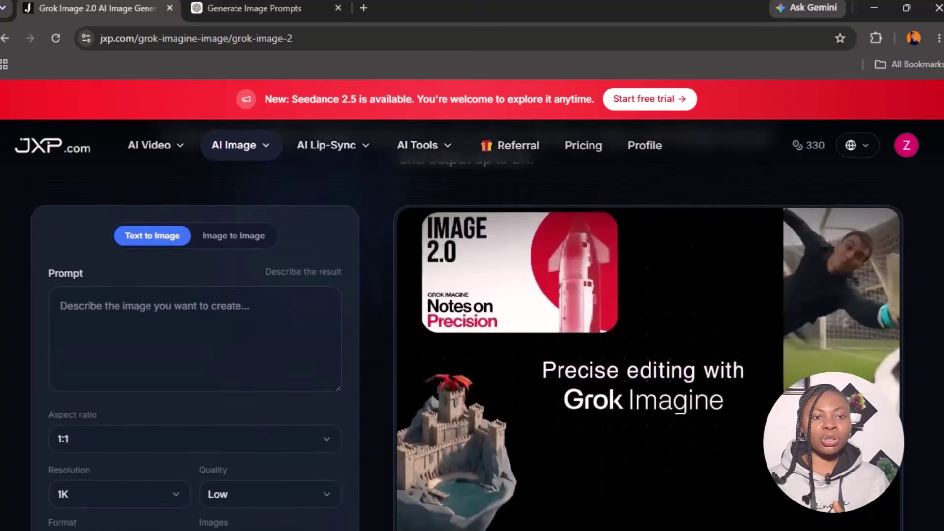
scroll(467, 325, "down", 1)
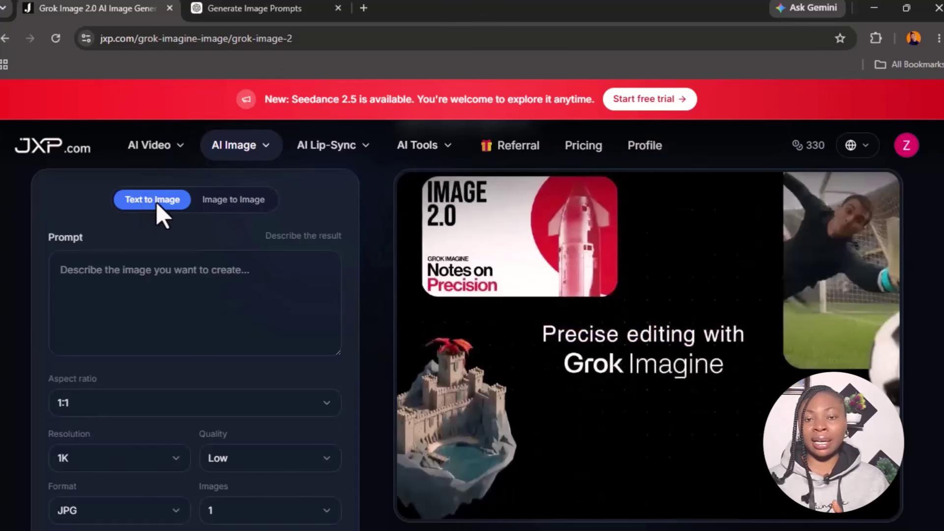
left_click(122, 289)
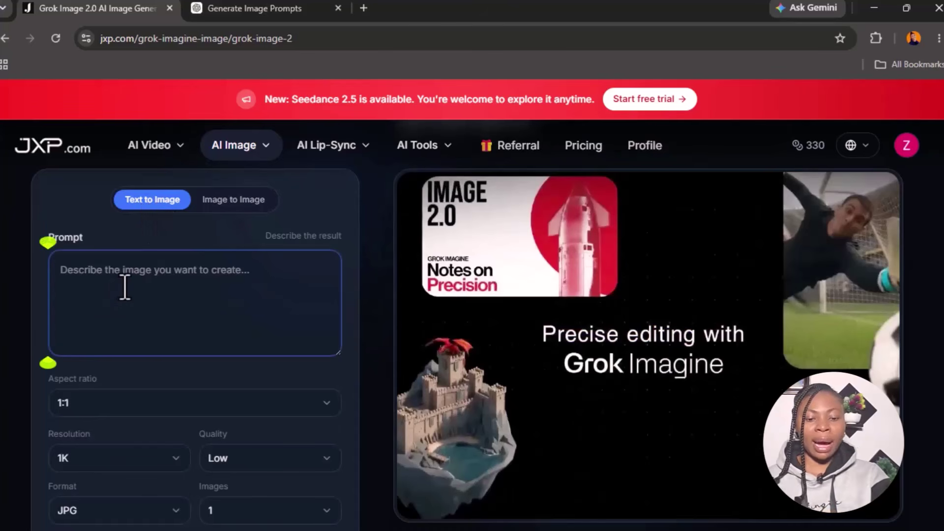
key("ctrl+v")
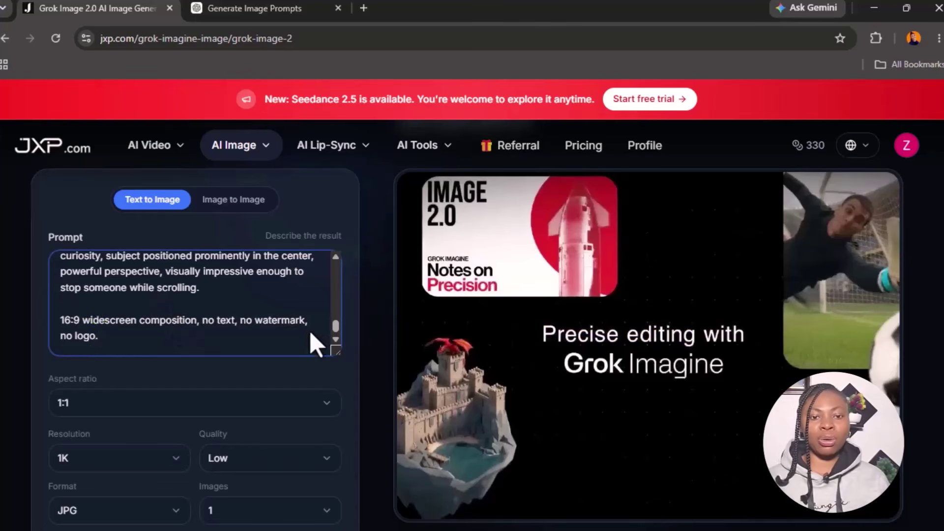
Step: Set the image's aspect ratio to 16:9
scroll(310, 328, "down", 10)
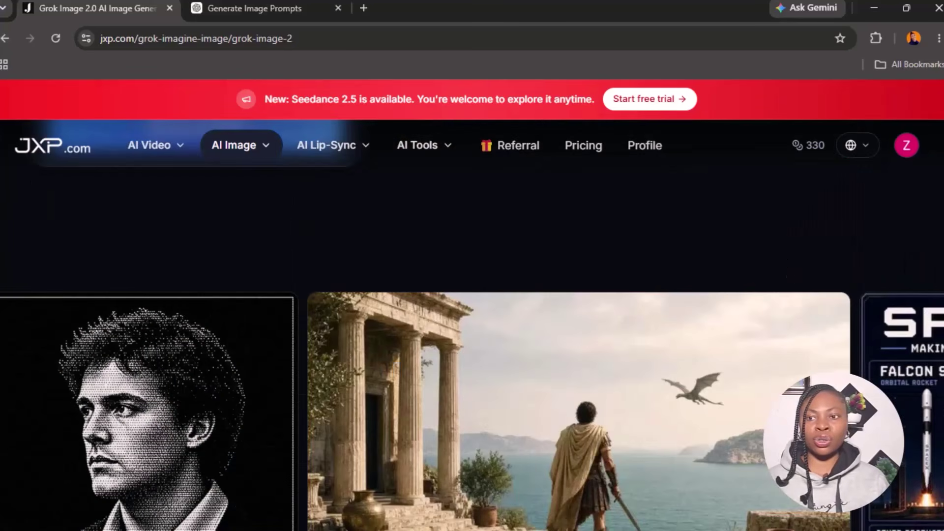
scroll(472, 344, "up", 10)
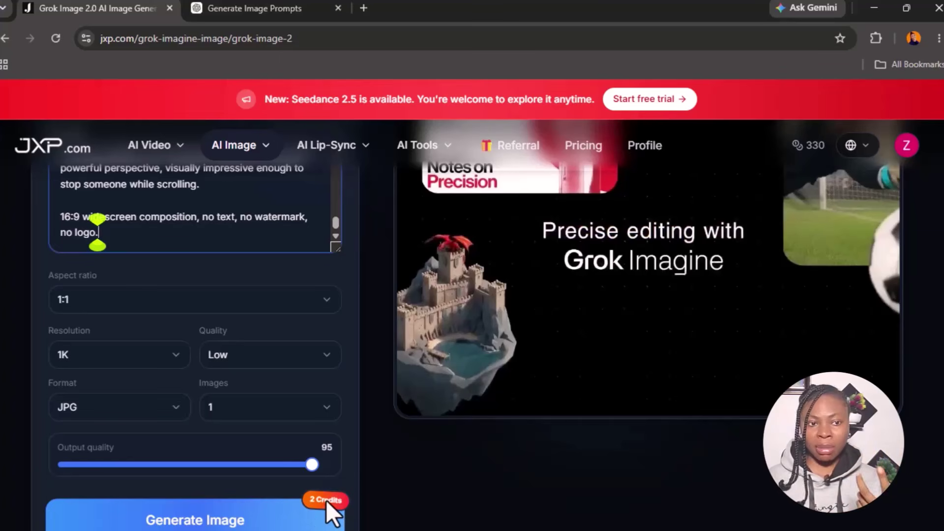
left_click(164, 302)
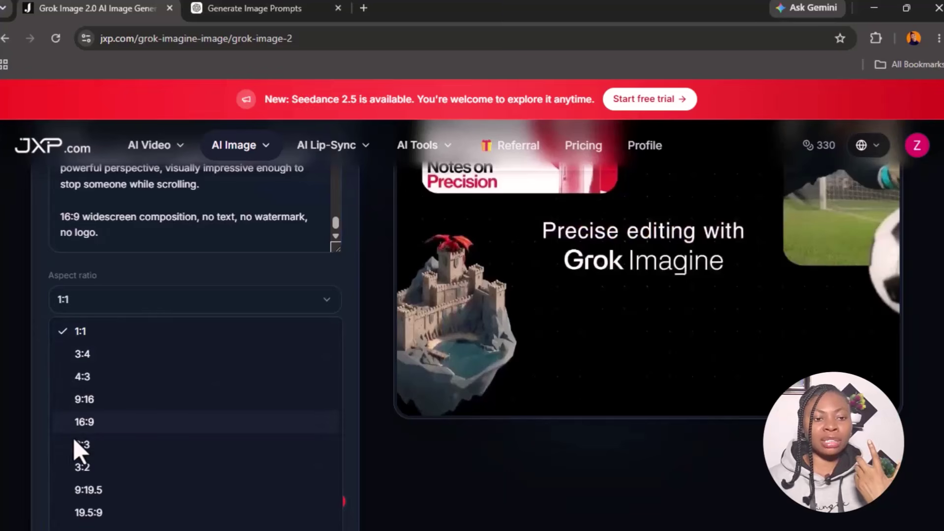
left_click(109, 425)
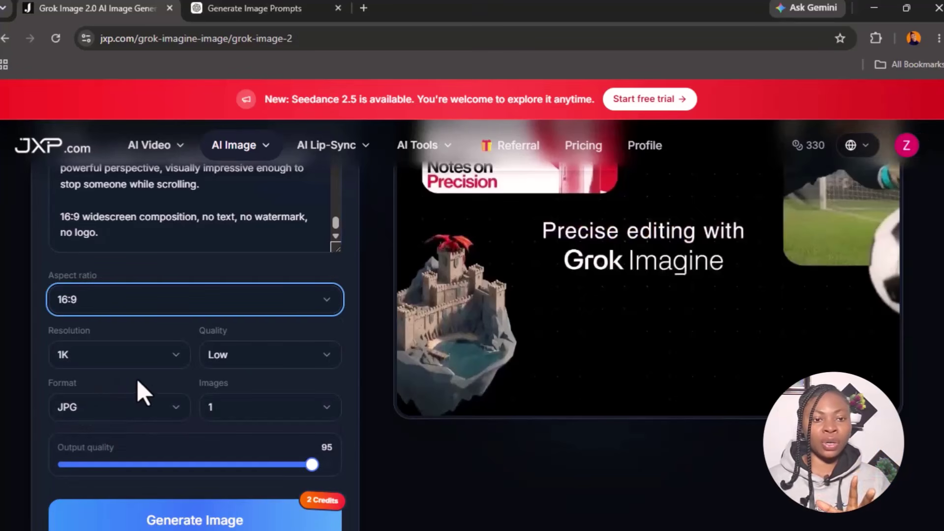
Step: Set the image quality to Medium and the output format to PNG
left_click(307, 360)
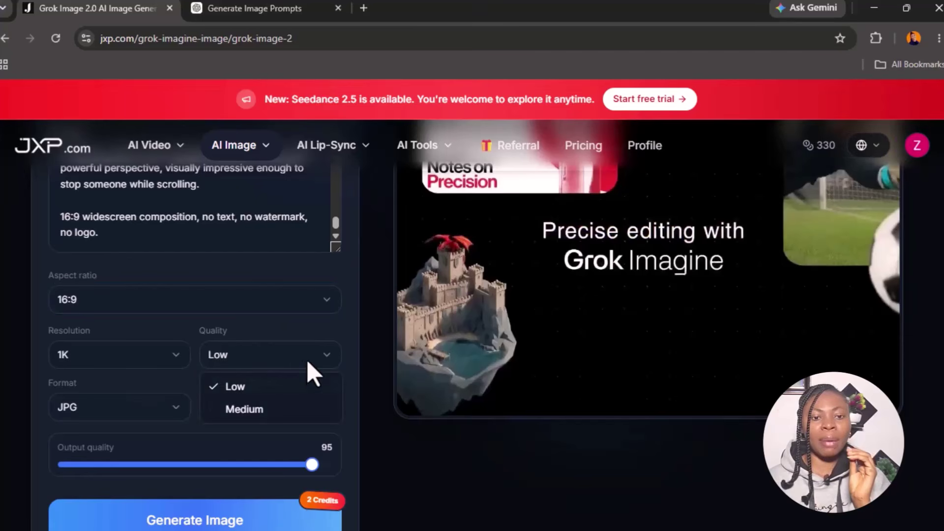
left_click(245, 409)
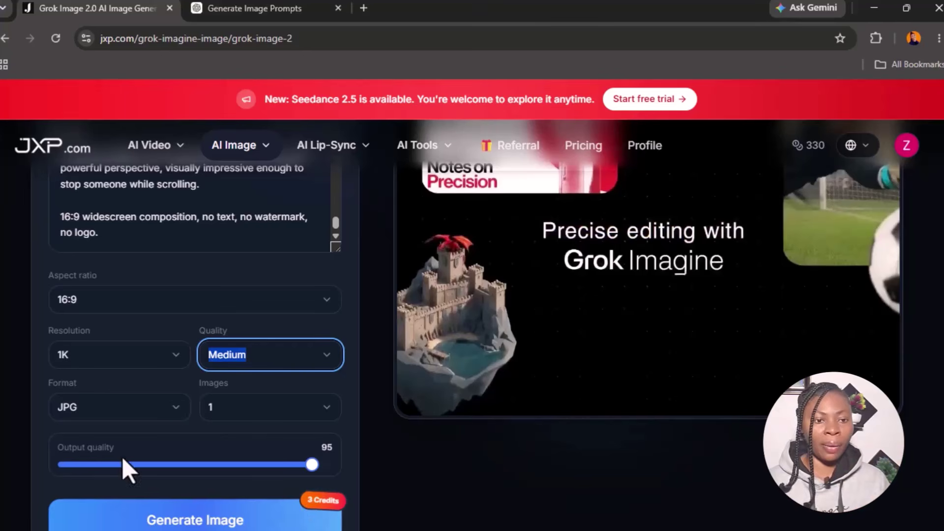
left_click(171, 412)
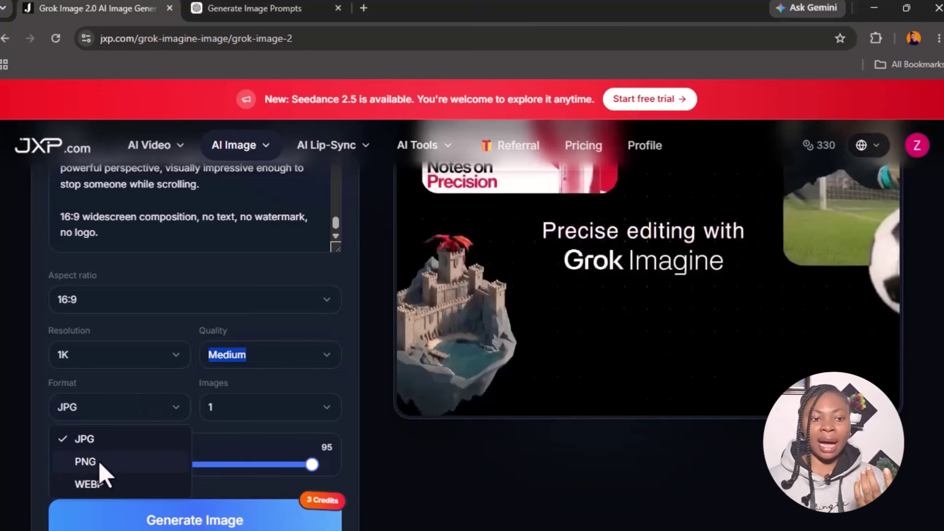
left_click(111, 462)
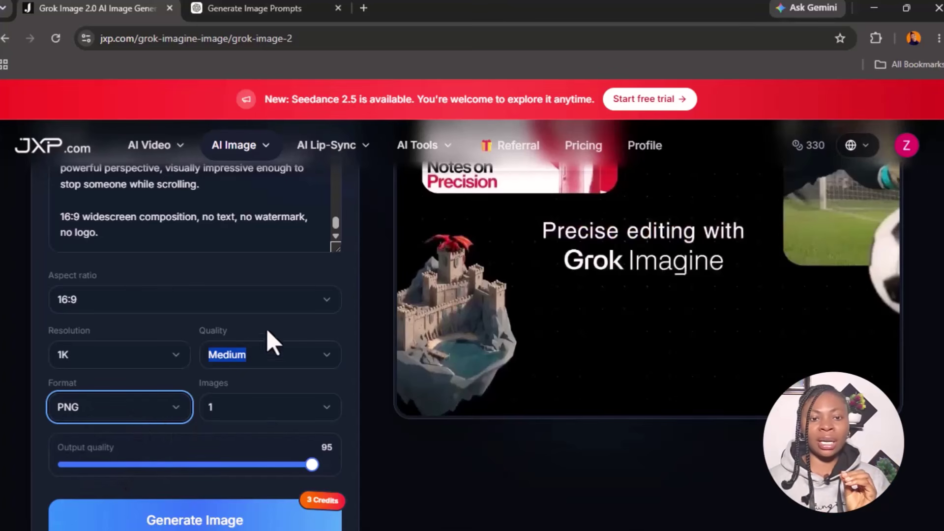
Step: Generate the image from the pasted prompt and check the generation progress
scroll(282, 304, "down", 10)
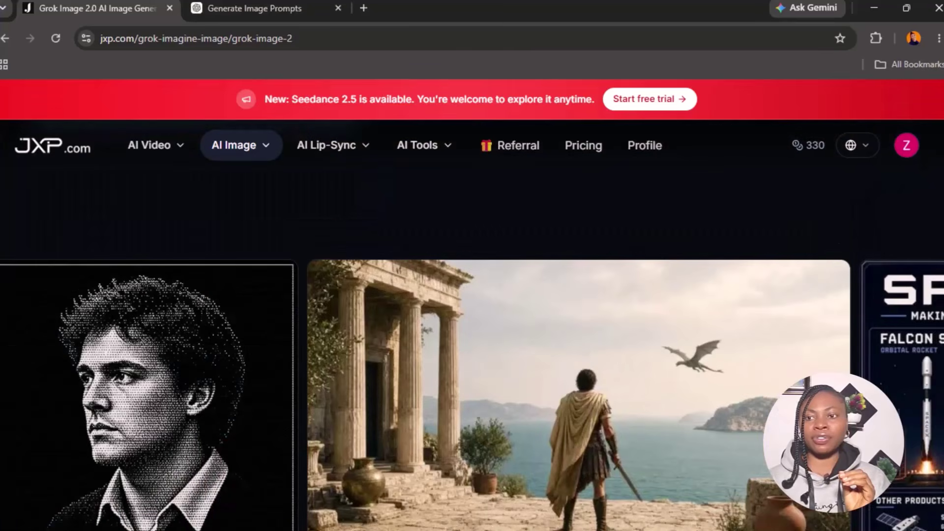
scroll(554, 306, "up", 10)
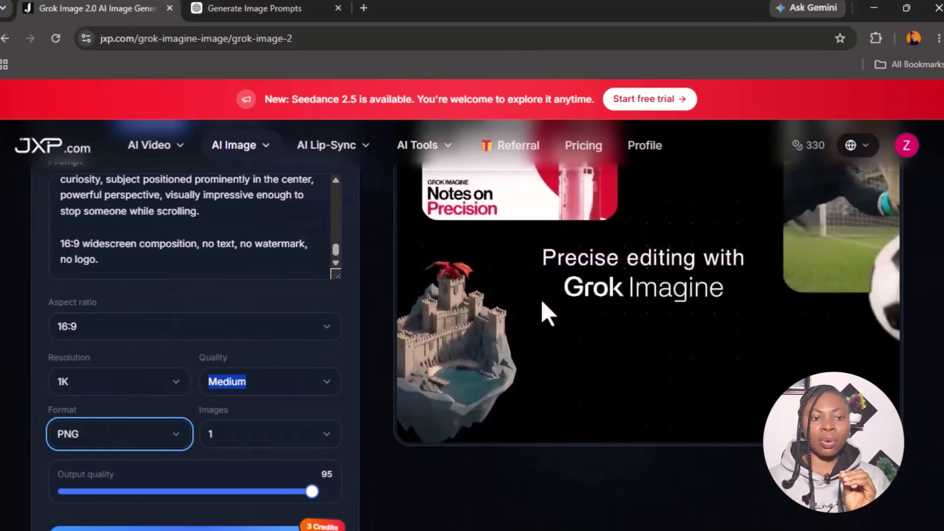
scroll(887, 132, "down", 5)
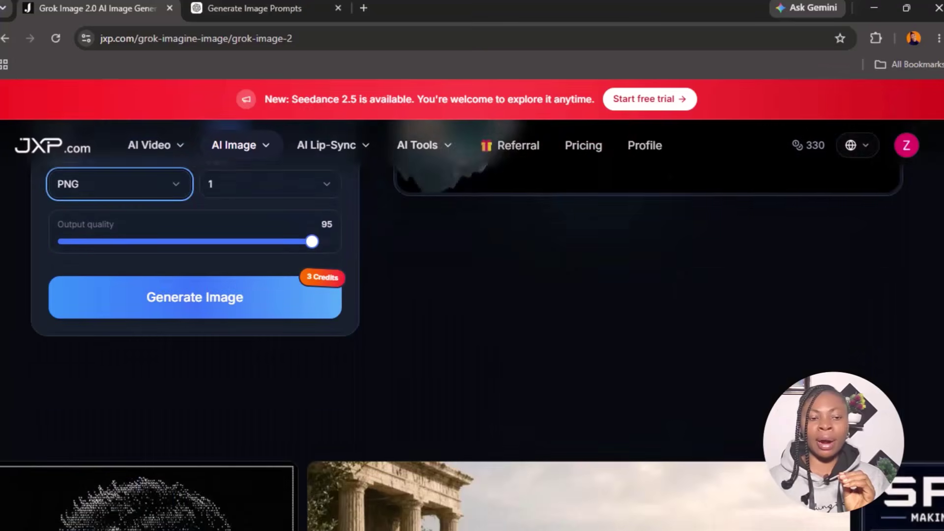
scroll(887, 132, "up", 1)
left_click(228, 332)
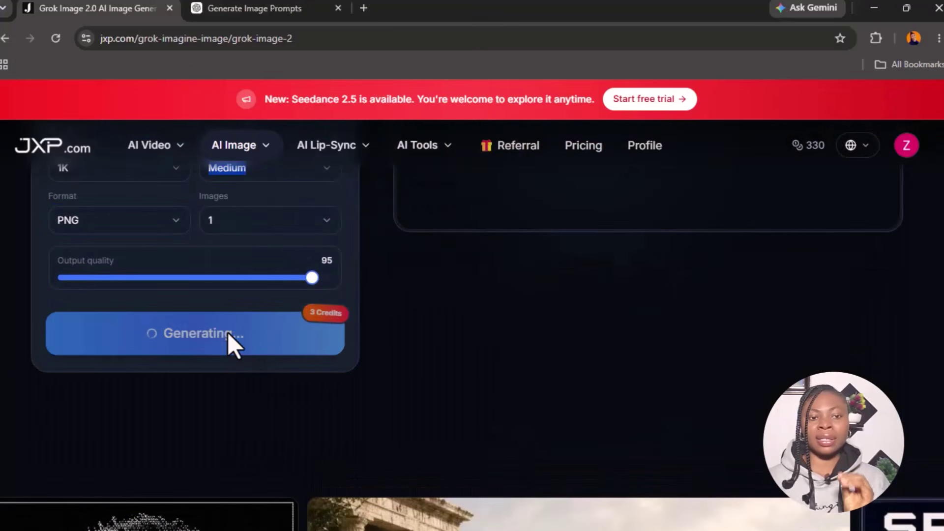
scroll(576, 289, "up", 8)
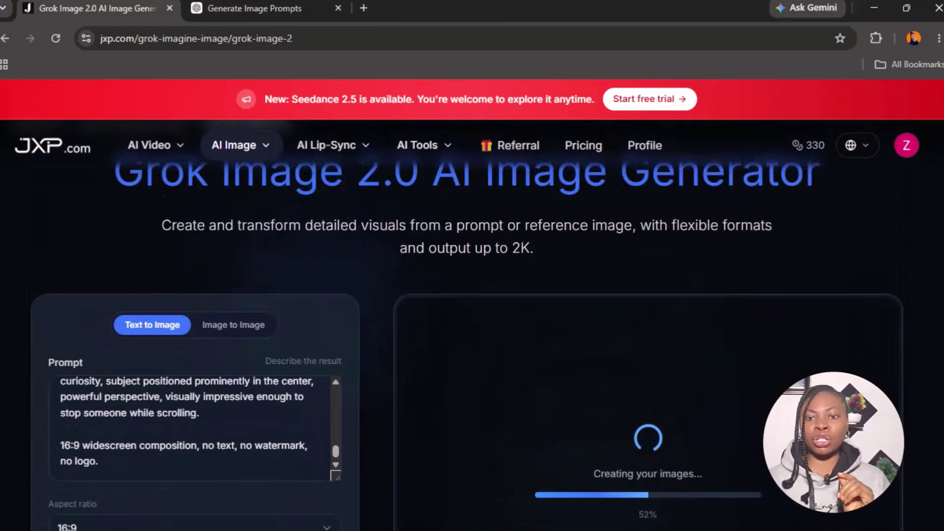
Step: Look over the generated Grok Image 2.0 picture of the conference speaker
scroll(576, 289, "down", 4)
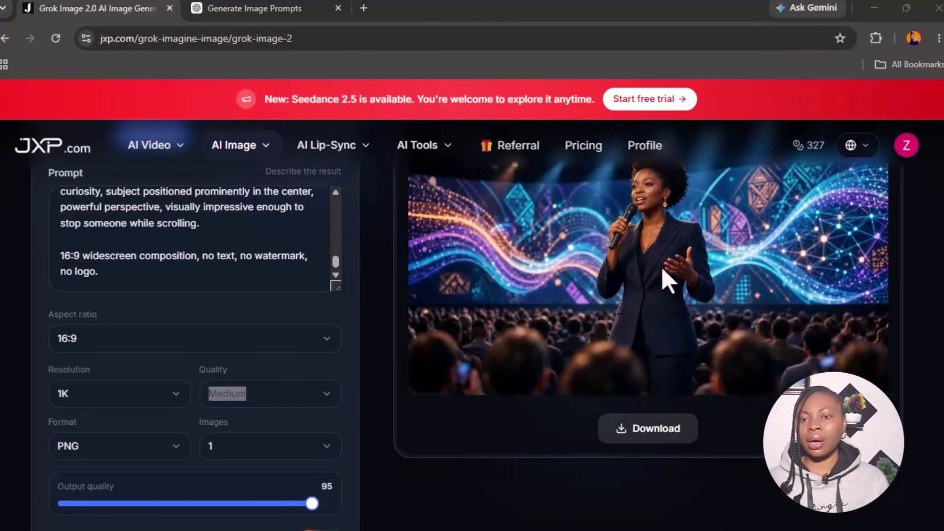
scroll(705, 310, "up", 2)
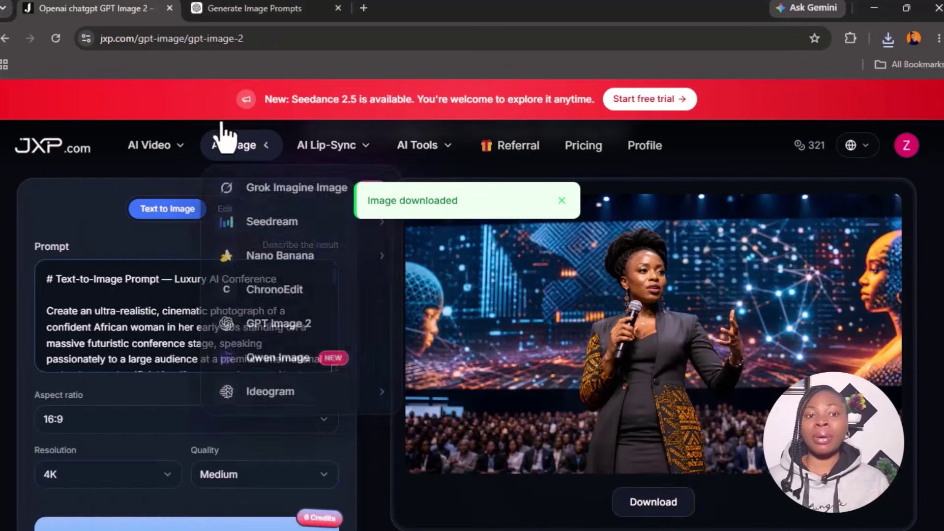
Step: Open the Seedance 2.5 video generator from the AI video models
mouse_move(162, 162)
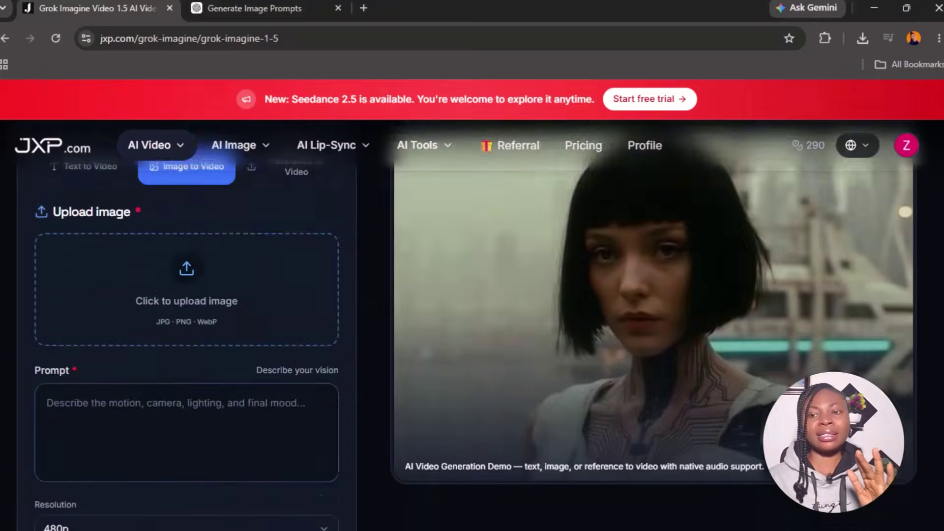
scroll(309, 176, "up", 5)
mouse_move(161, 165)
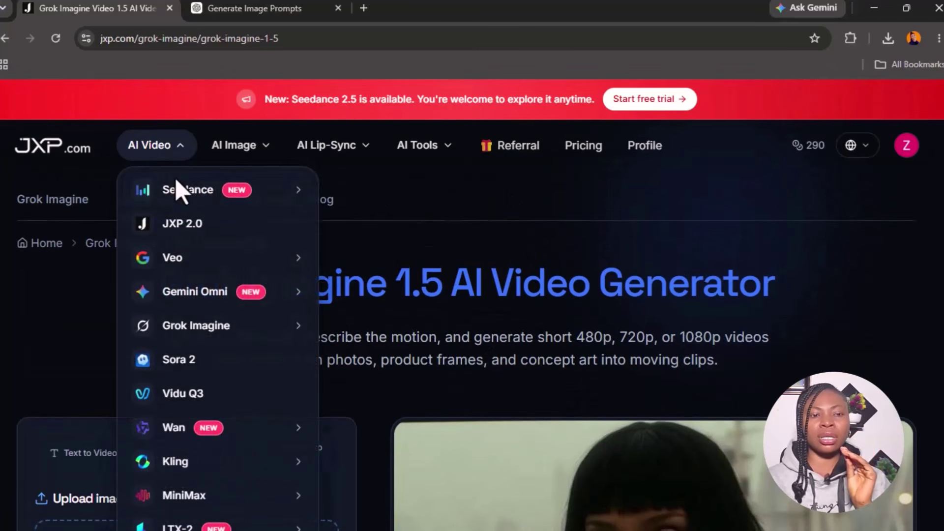
mouse_move(194, 193)
left_click(381, 201)
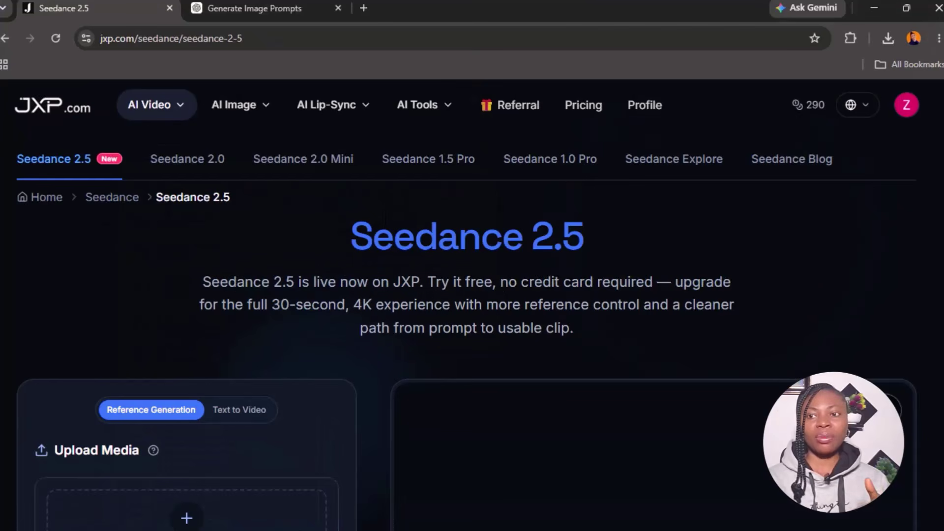
Step: Switch to text-to-video and replace the sample prompt with the copied video prompt ending in "makes the viewer want to replay the video."
scroll(467, 322, "down", 2)
scroll(467, 321, "down", 3)
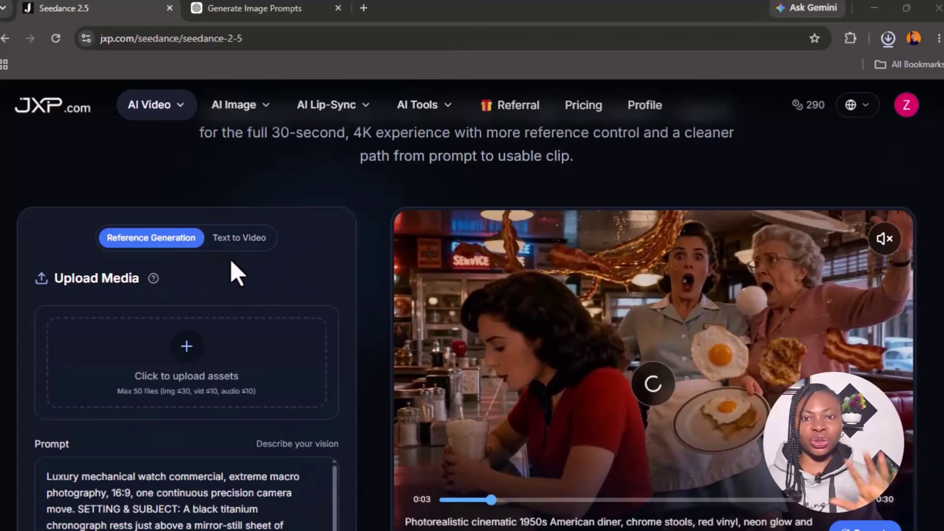
left_click(238, 237)
left_click(189, 383)
key("ctrl+a")
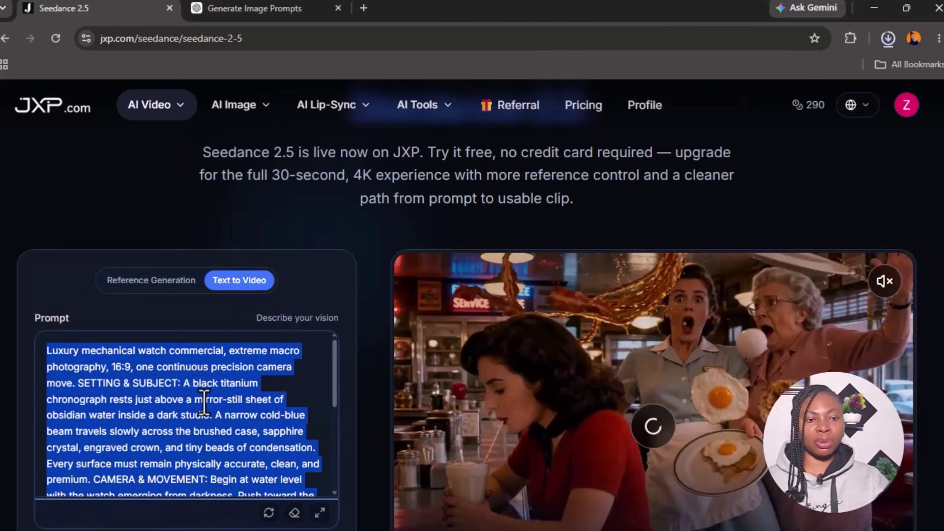
key("ctrl+v")
scroll(225, 420, "down", 5)
scroll(224, 433, "up", 10)
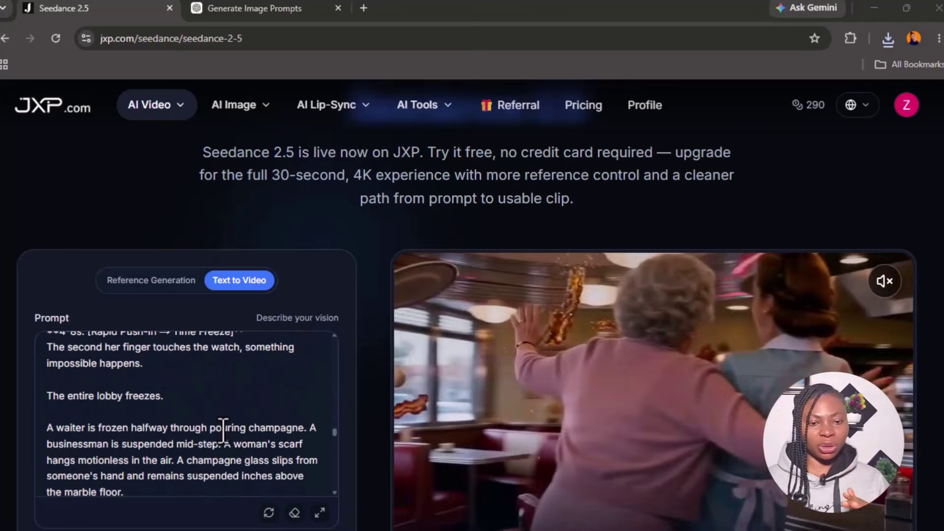
scroll(226, 432, "down", 5)
scroll(231, 429, "down", 10)
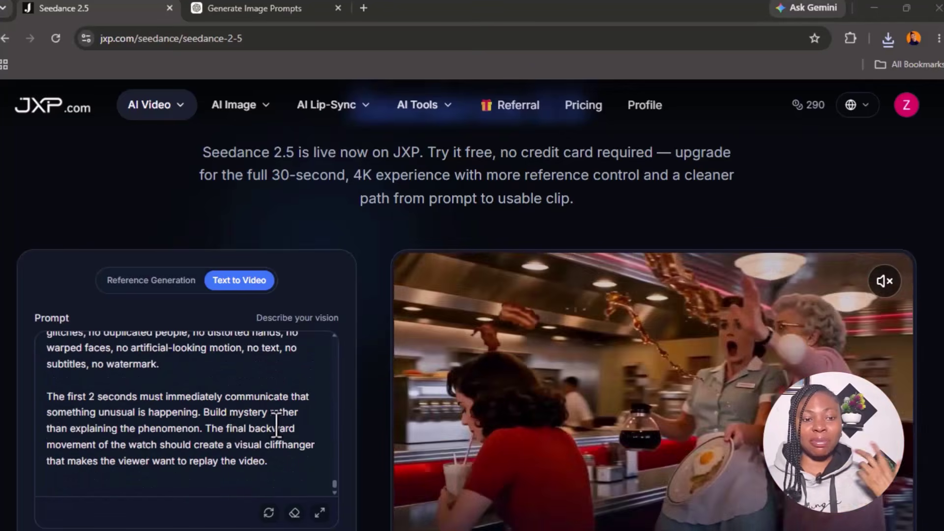
Step: Try the 720p and 1080p video resolutions to compare their credit costs
scroll(472, 305, "down", 4)
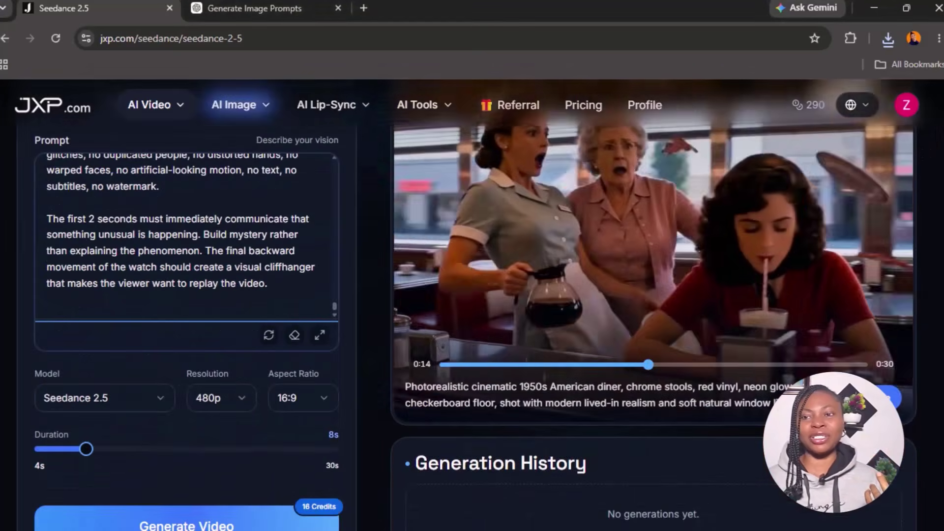
scroll(192, 343, "down", 1)
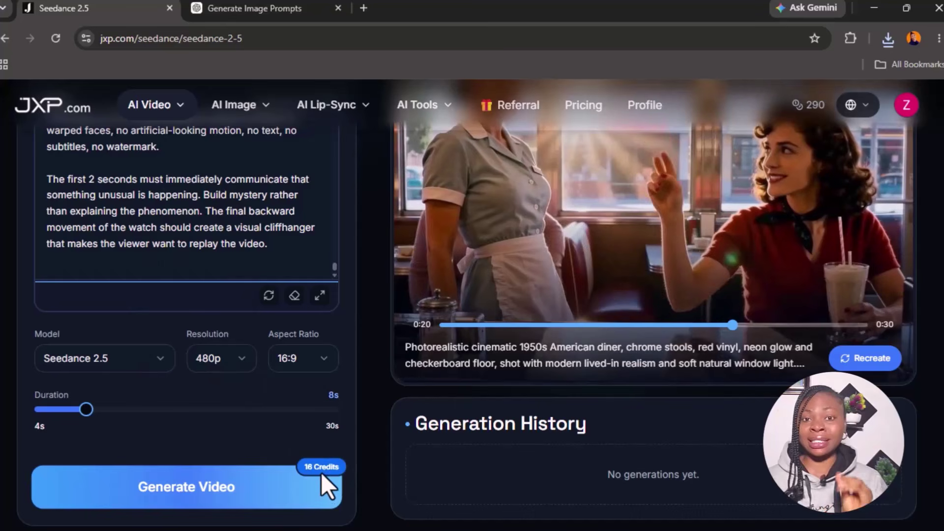
left_click(226, 363)
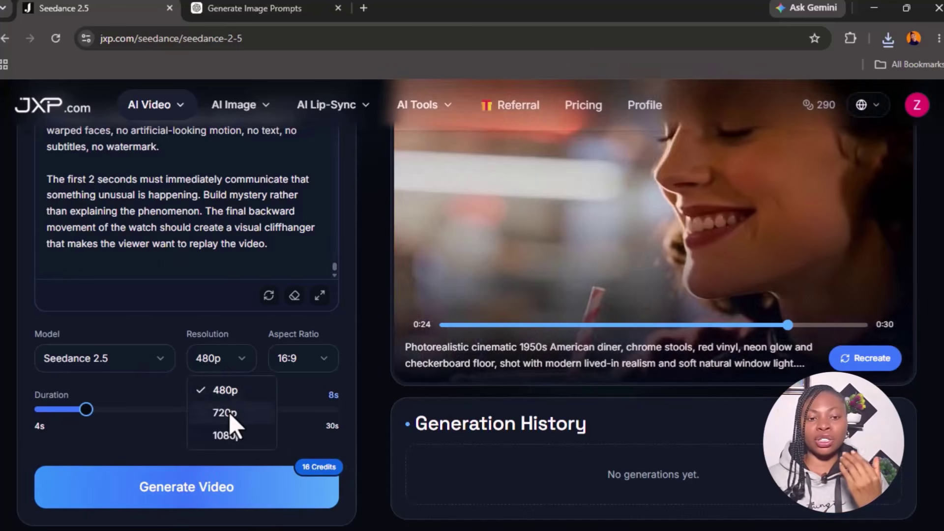
left_click(229, 412)
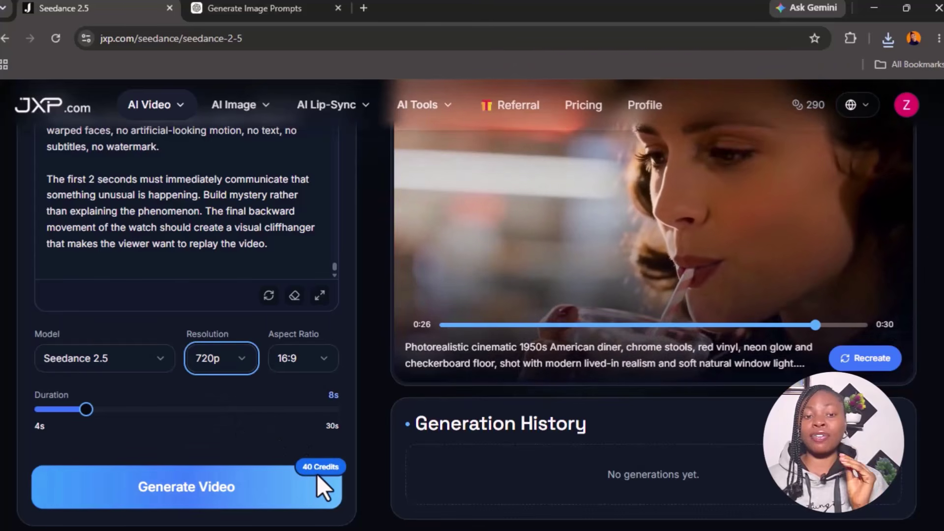
left_click(238, 365)
left_click(228, 432)
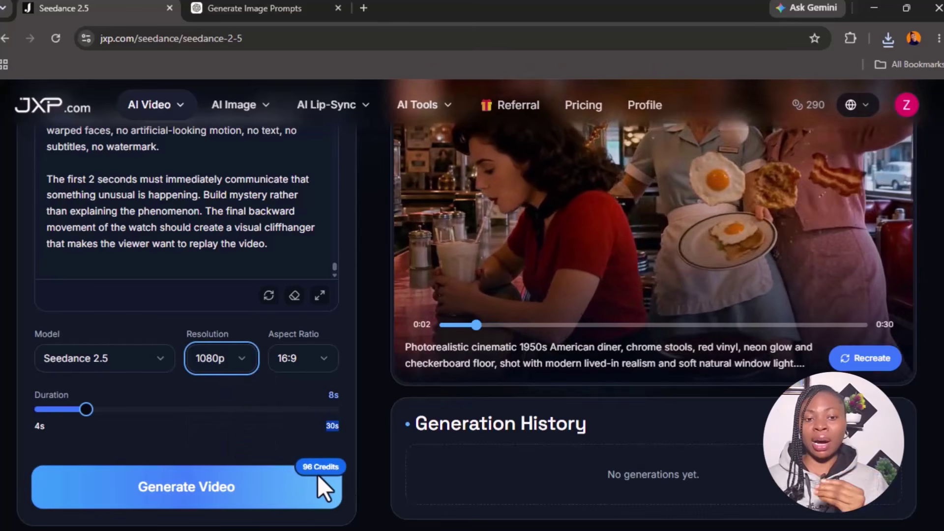
Step: Set the video duration to 30s and the resolution to 720p
left_click(328, 421)
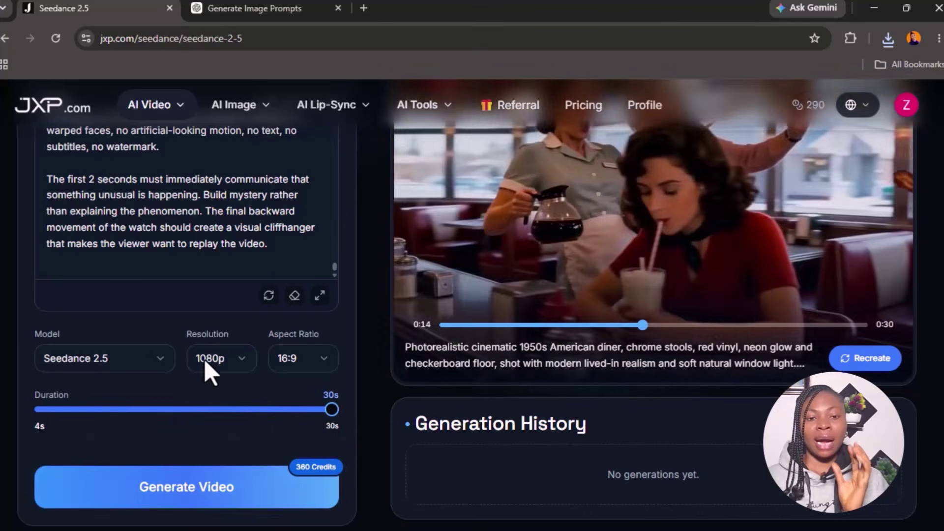
left_click(228, 367)
left_click(248, 408)
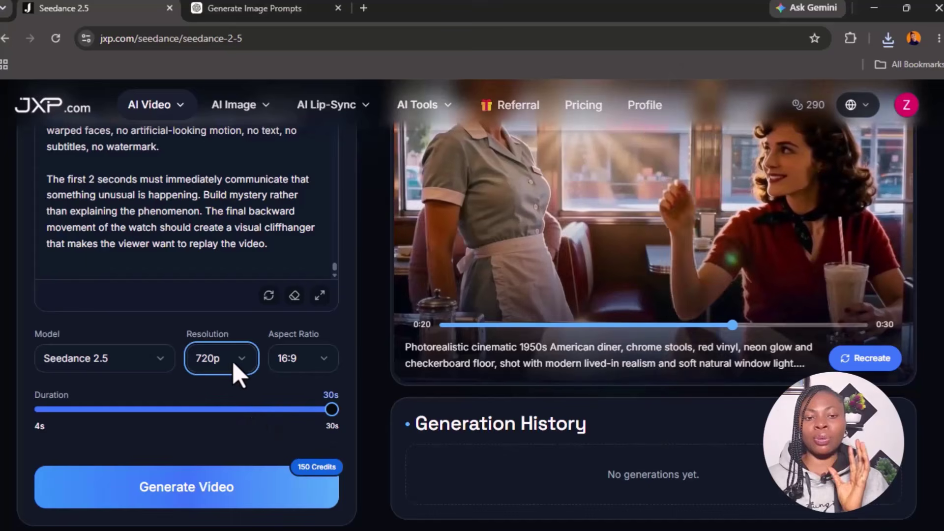
Step: Generate the Seedance 2.5 video from the pasted prompt and leave the full-screen playback of the result
left_click(316, 471)
scroll(201, 312, "up", 7)
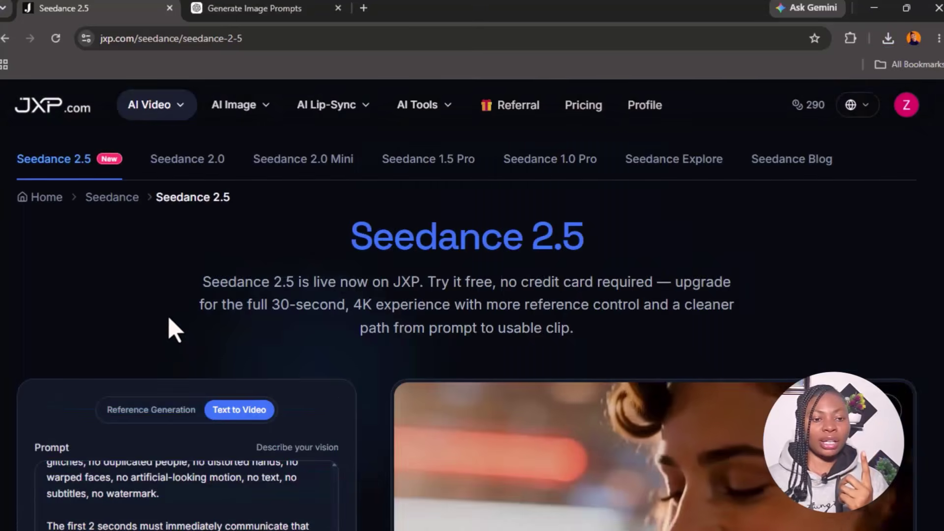
scroll(174, 310, "down", 12)
scroll(182, 308, "up", 10)
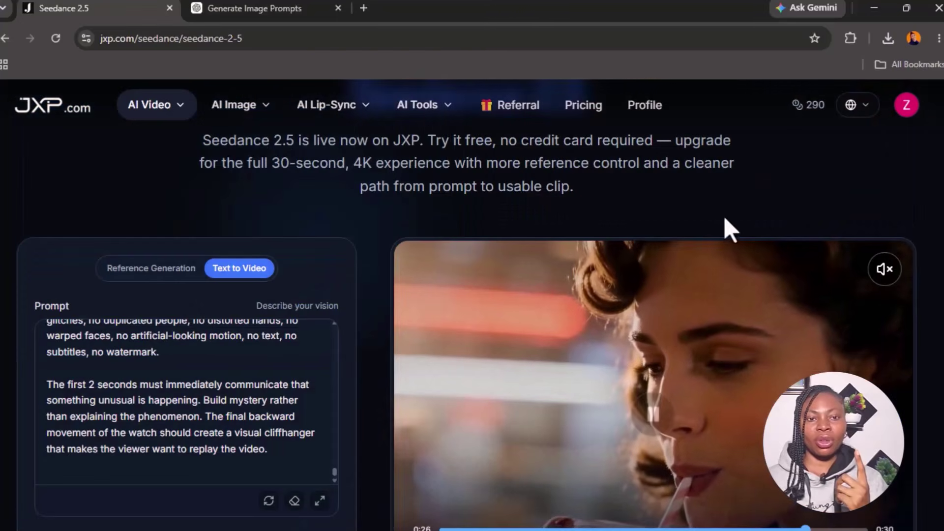
scroll(618, 189, "down", 5)
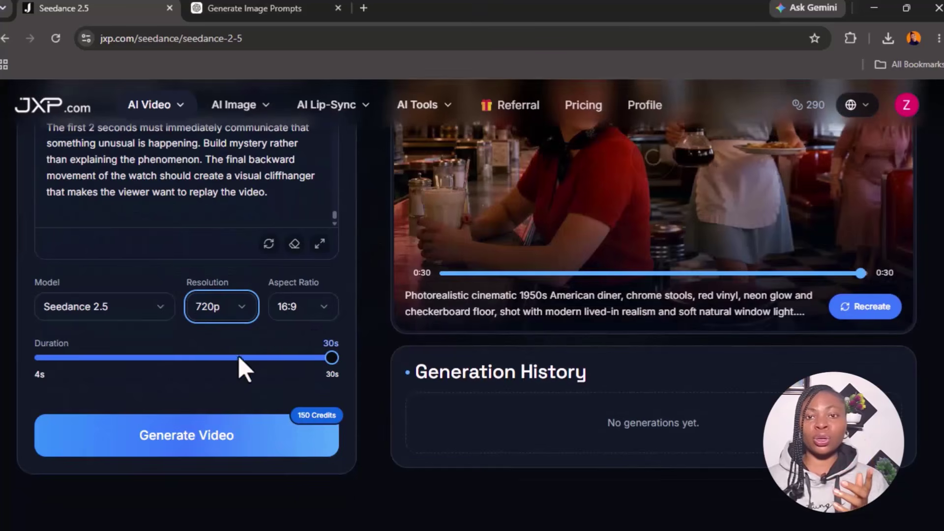
left_click(189, 437)
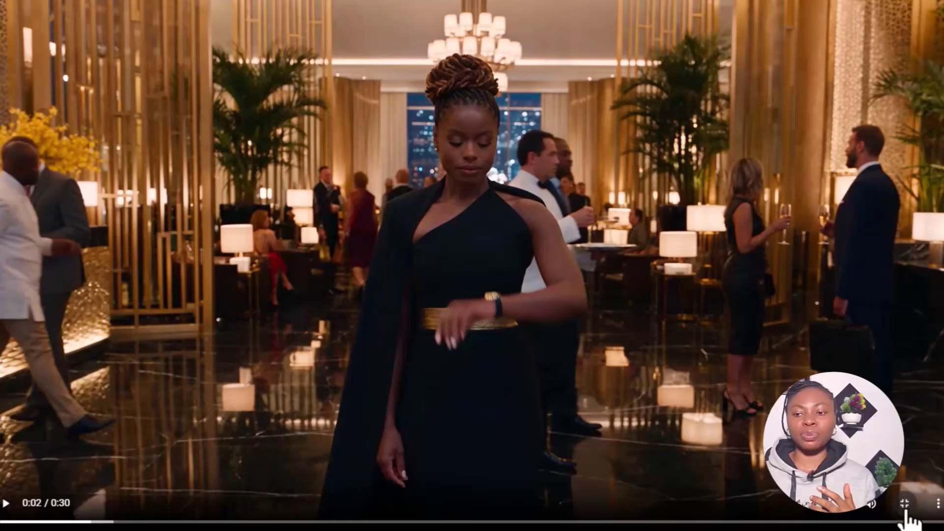
left_click(922, 520)
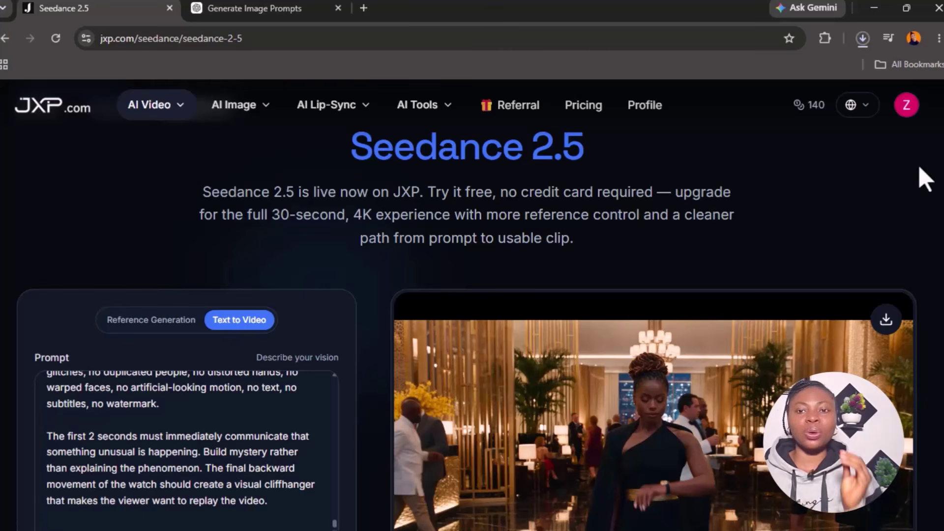
Step: Open the pricing page and examine the one-time credit plans and the features each one includes
left_click(584, 110)
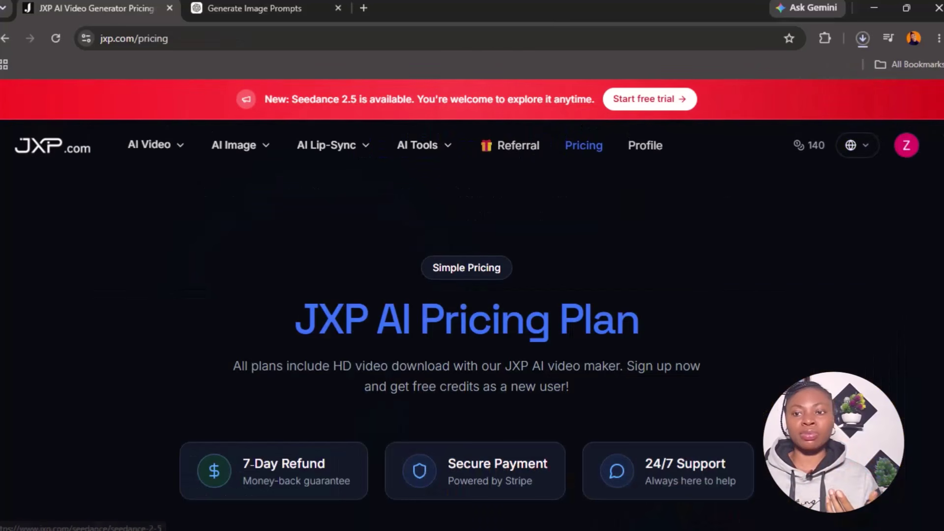
scroll(467, 334, "down", 5)
scroll(467, 335, "down", 3)
scroll(467, 334, "up", 2)
scroll(467, 334, "down", 1)
scroll(467, 334, "down", 2)
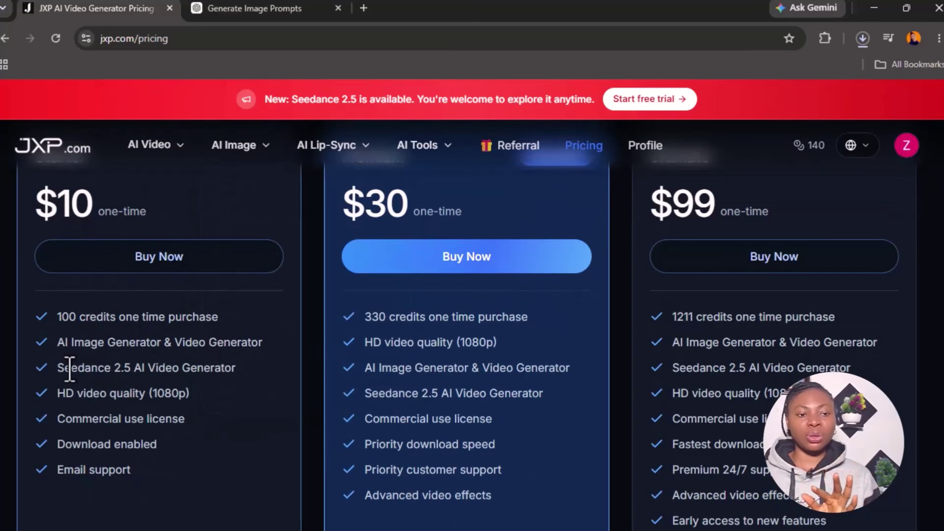
left_click_drag(59, 368, 55, 399)
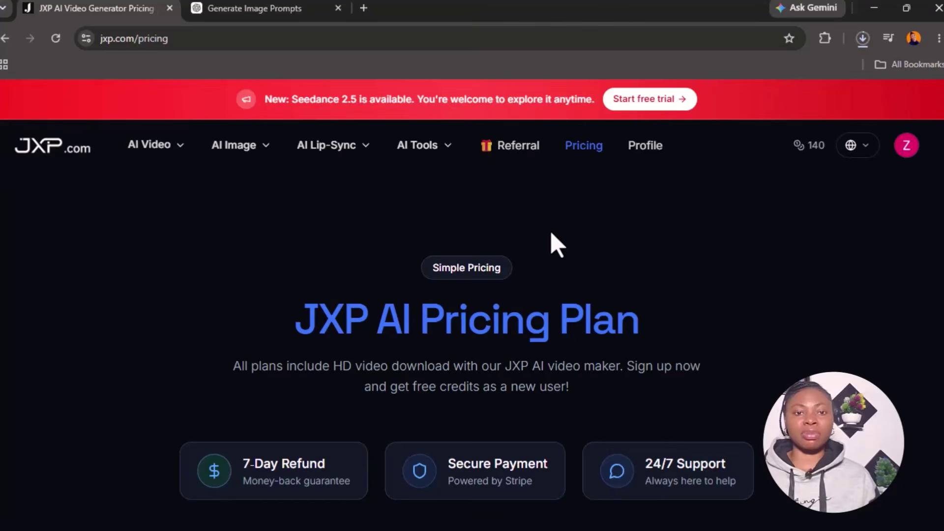
scroll(551, 234, "down", 2)
scroll(557, 232, "down", 10)
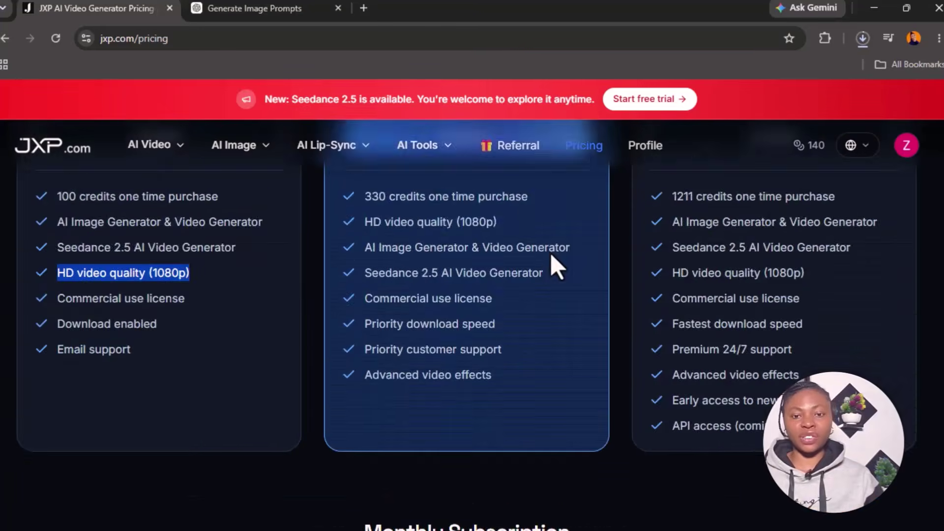
scroll(550, 206, "up", 12)
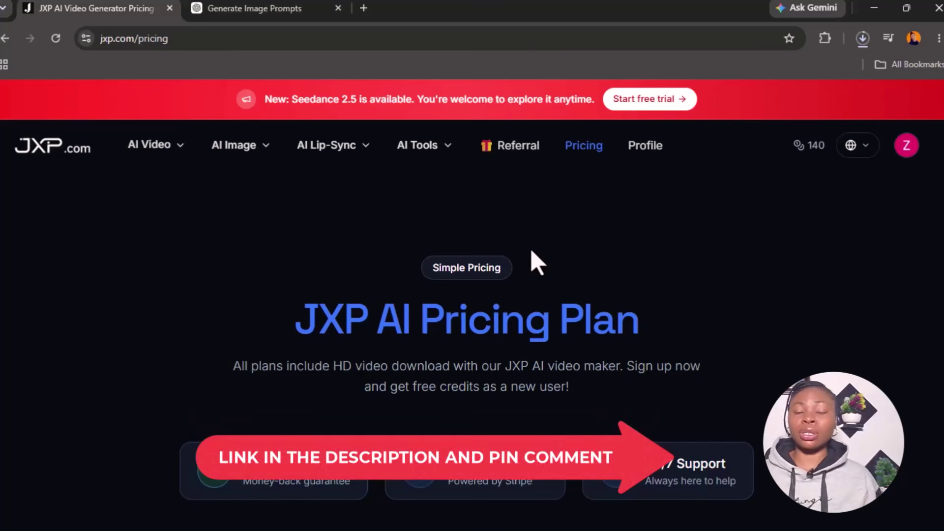
Step: Open the profile page and review the account's points and generation history
left_click(645, 145)
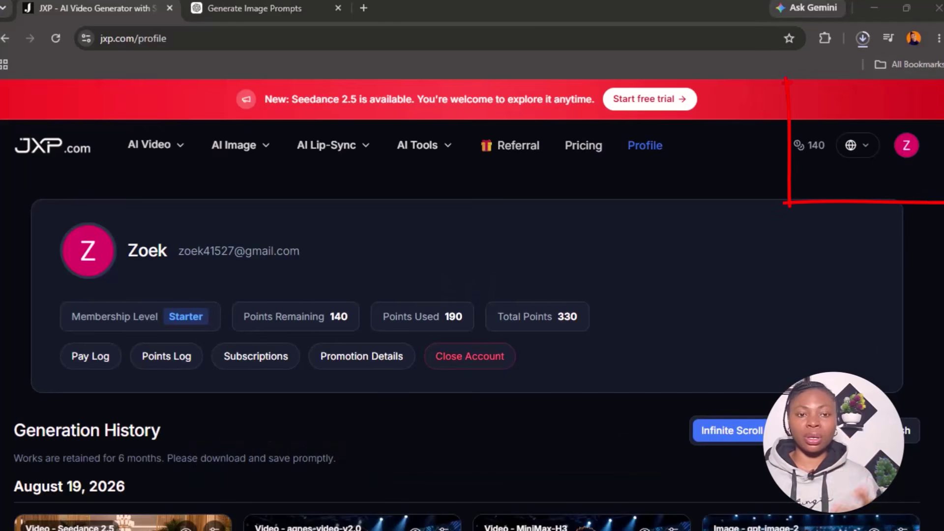
scroll(466, 344, "down", 10)
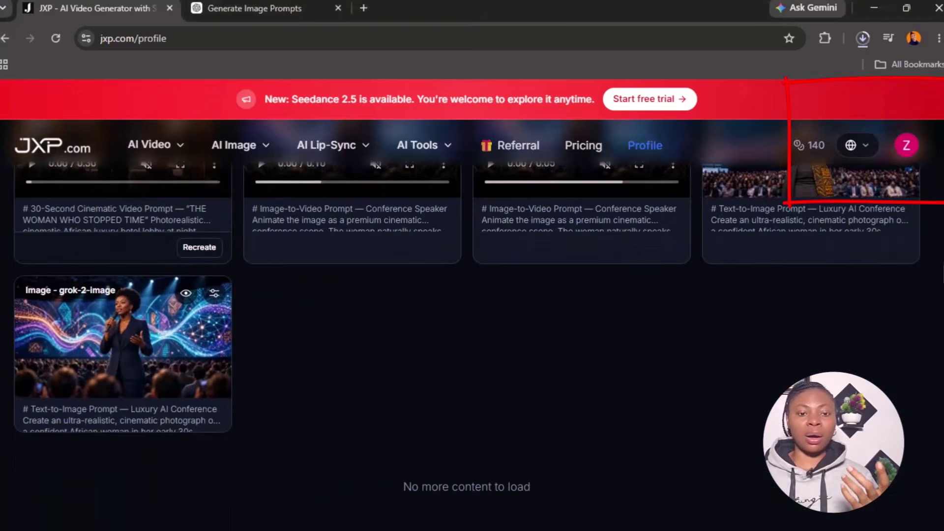
scroll(467, 344, "up", 4)
scroll(467, 344, "up", 3)
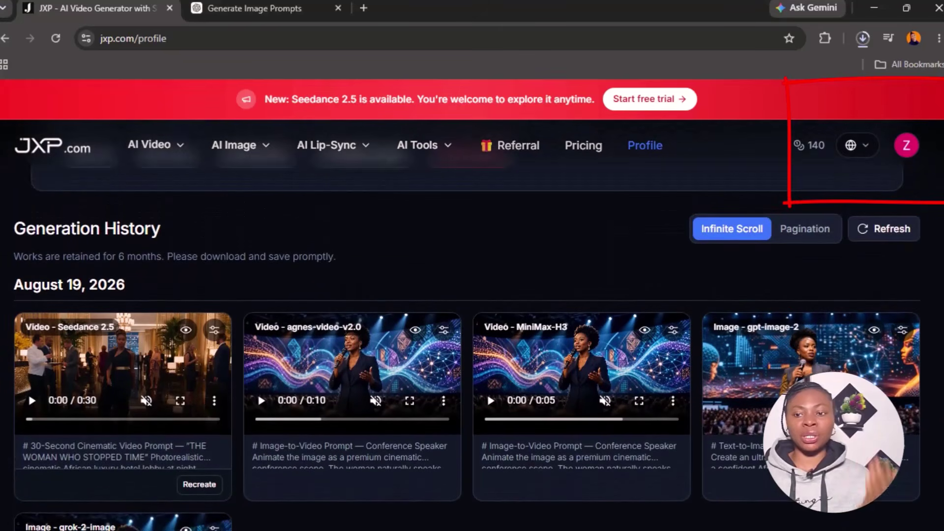
scroll(467, 325, "up", 4)
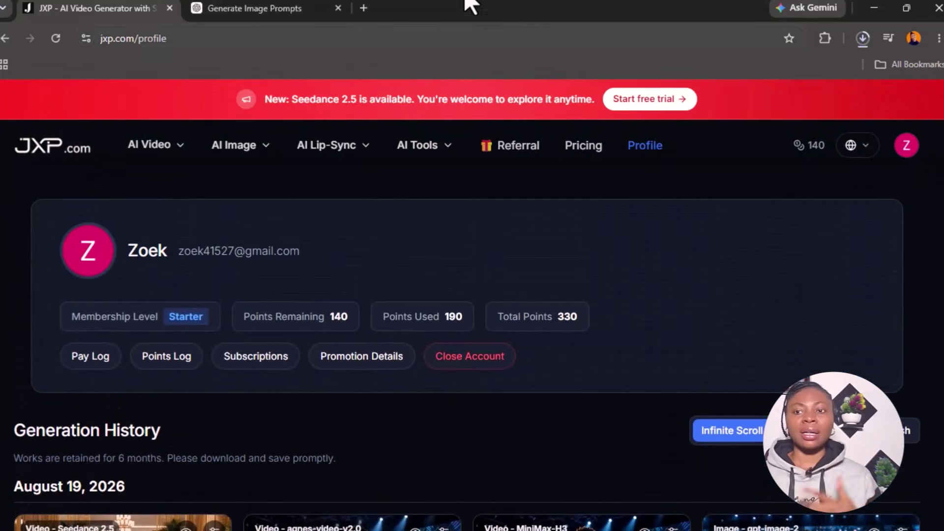
Step: Search Google for "jxp ai" in a new browser tab and open the JXP home page from the results
left_click(363, 8)
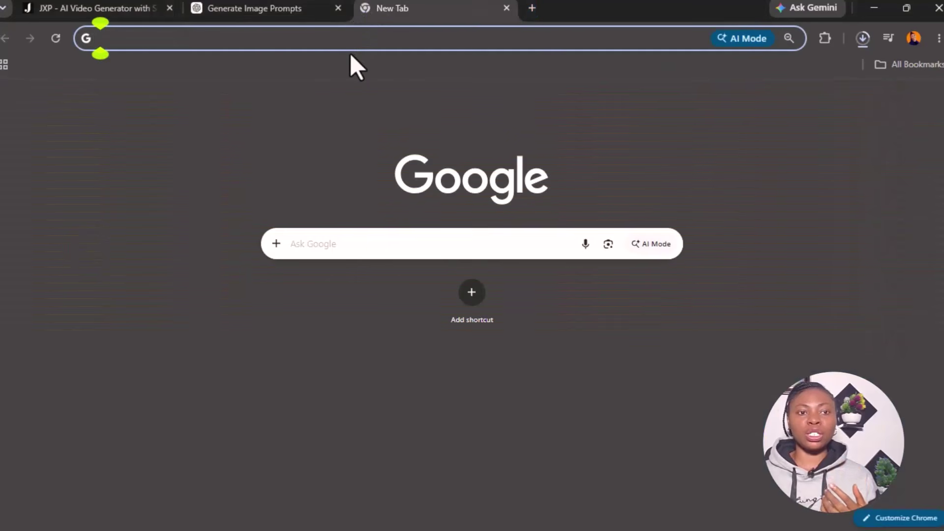
type("jxp")
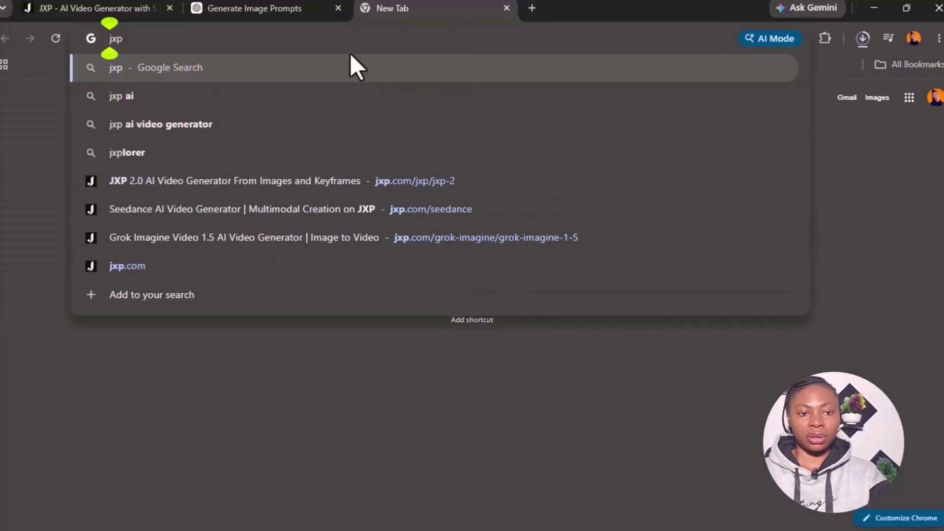
left_click(187, 96)
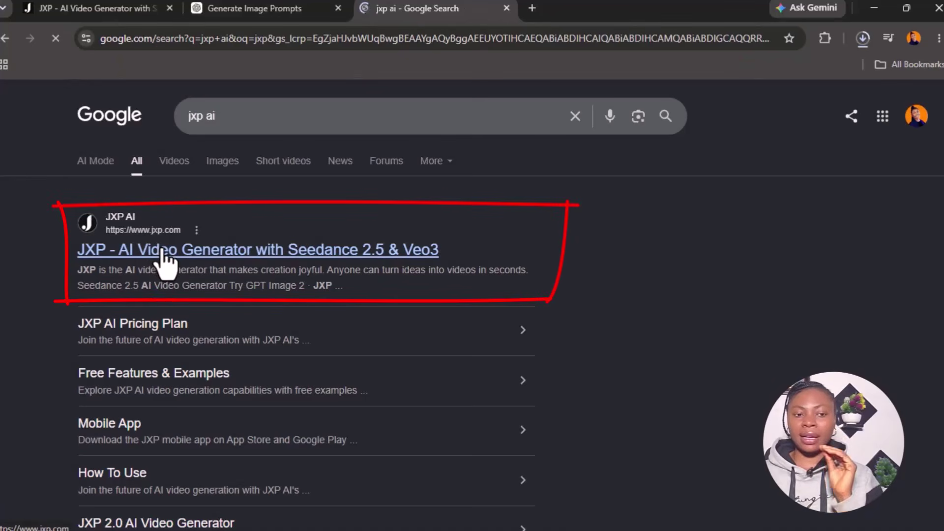
left_click(163, 251)
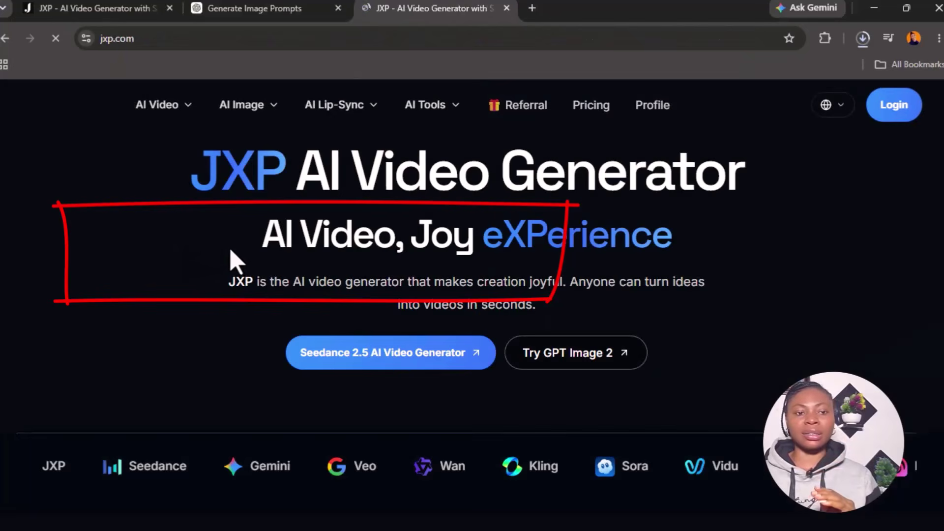